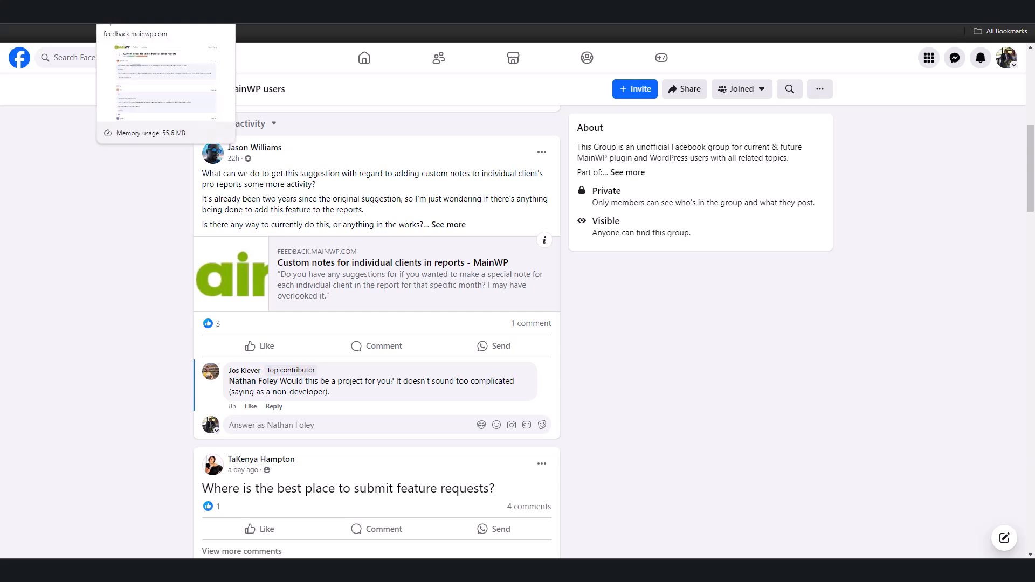
- Examine the MainWP feedback request "Custom notes for individual clients in reports", including its 20 hidden comments
click(161, 11)
scroll(278, 273, down, 1)
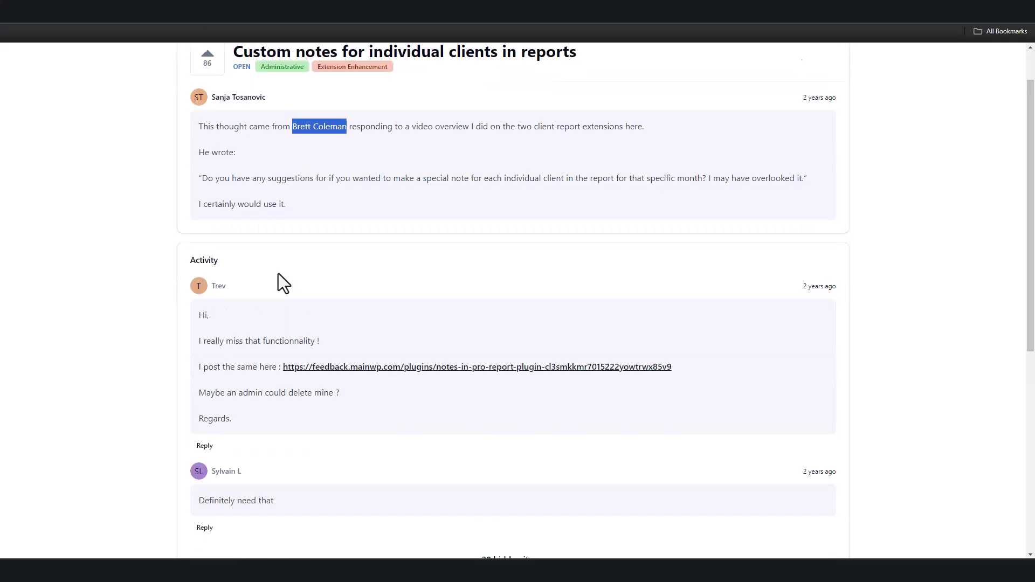
scroll(278, 274, down, 4)
scroll(279, 274, down, 1)
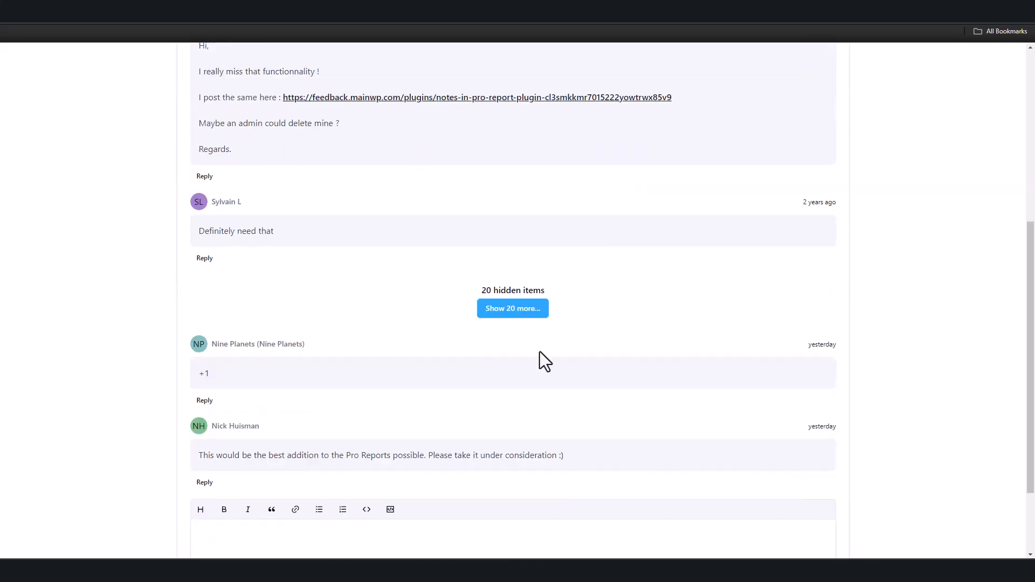
click(529, 317)
scroll(503, 347, down, 4)
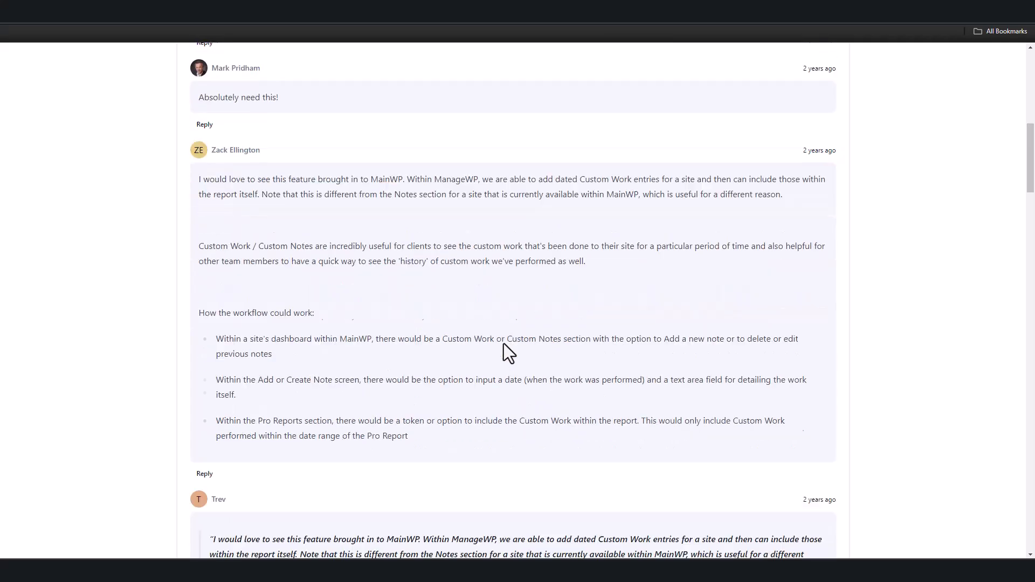
scroll(506, 378, down, 3)
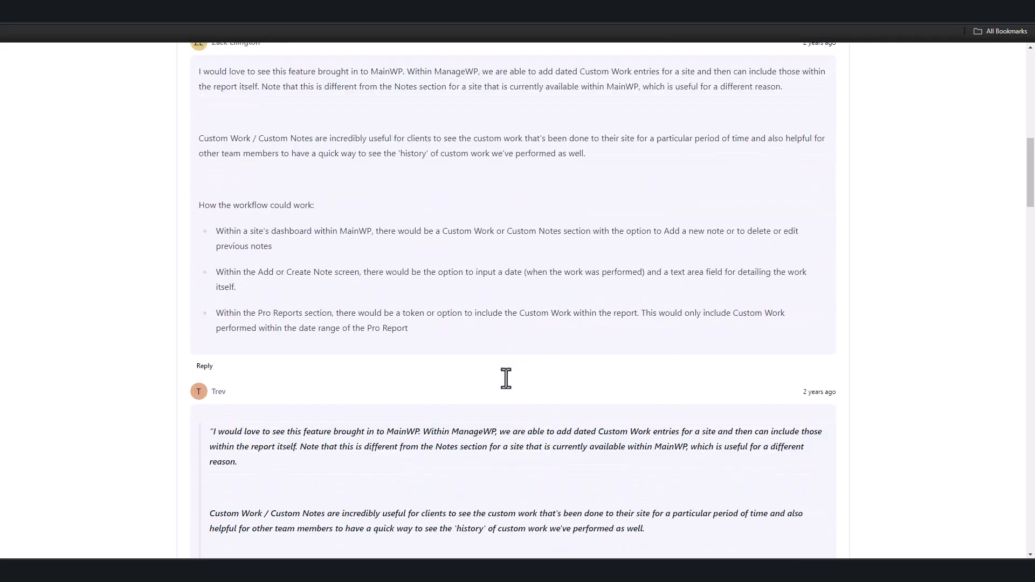
scroll(506, 377, down, 10)
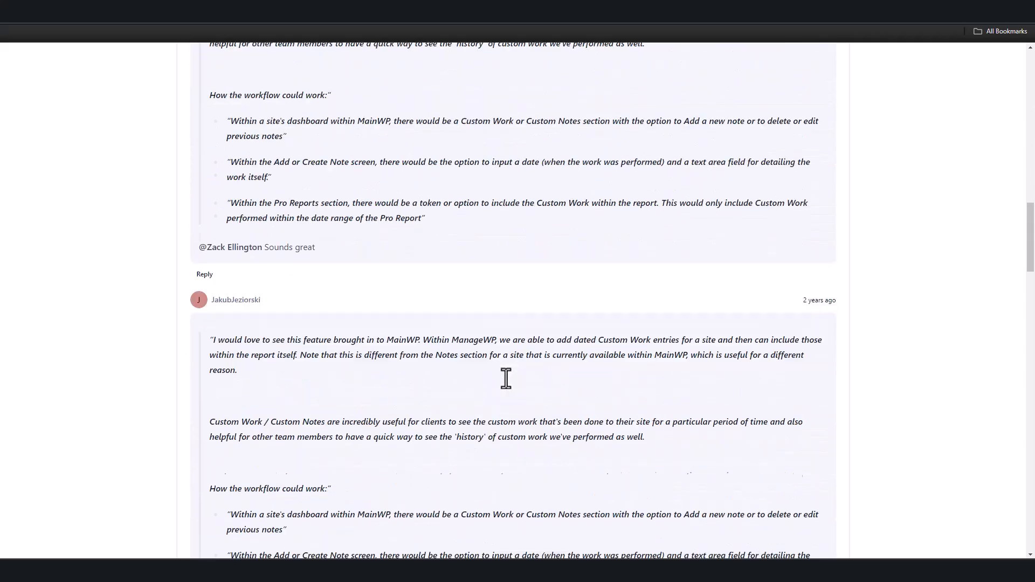
scroll(506, 379, down, 8)
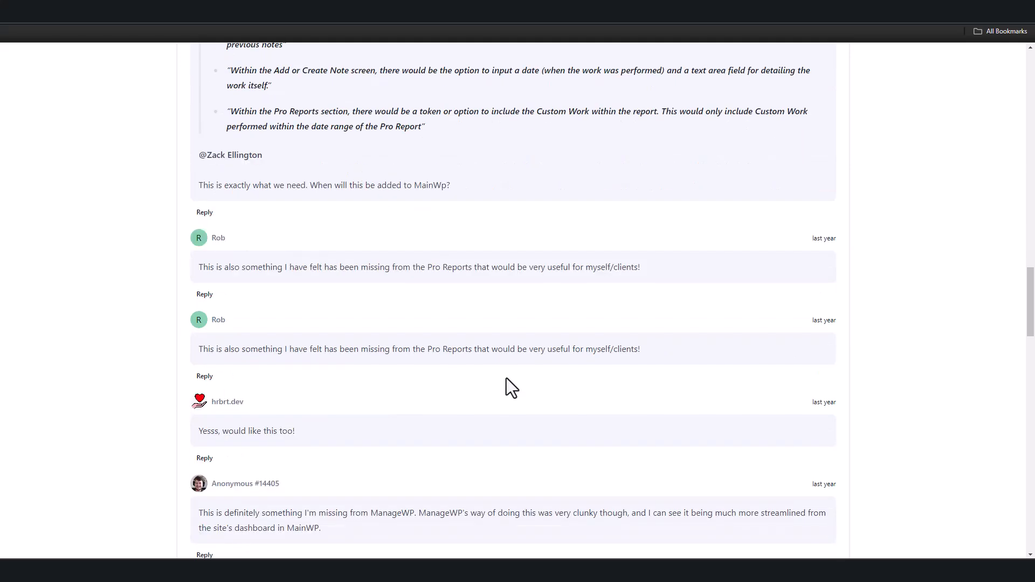
scroll(506, 377, down, 11)
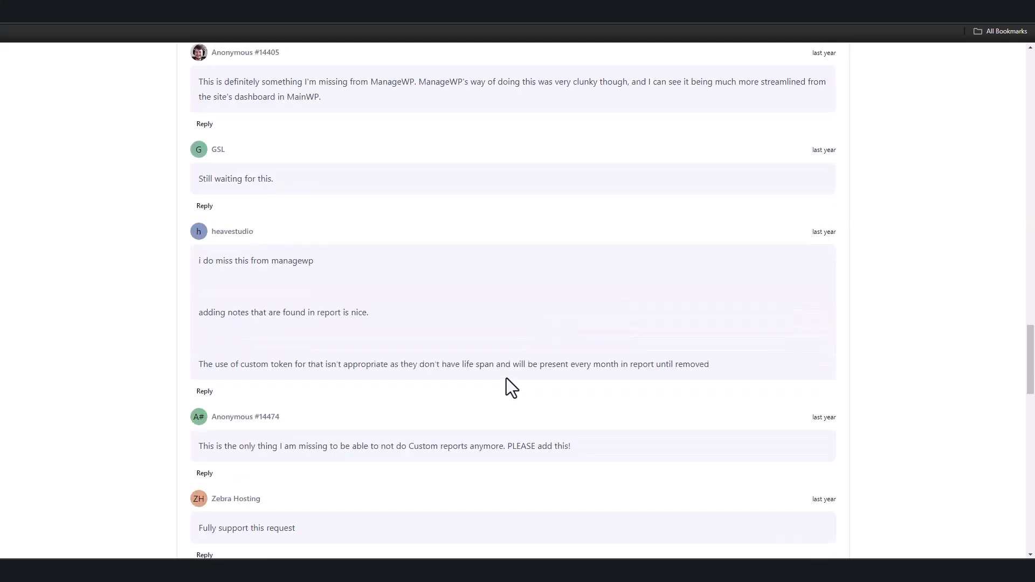
scroll(506, 377, down, 10)
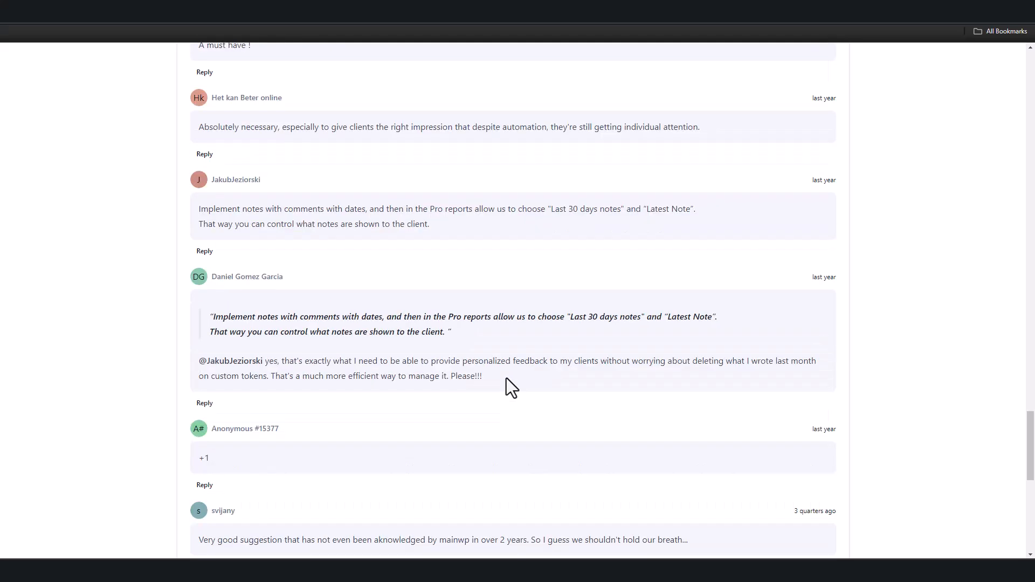
scroll(506, 378, up, 20)
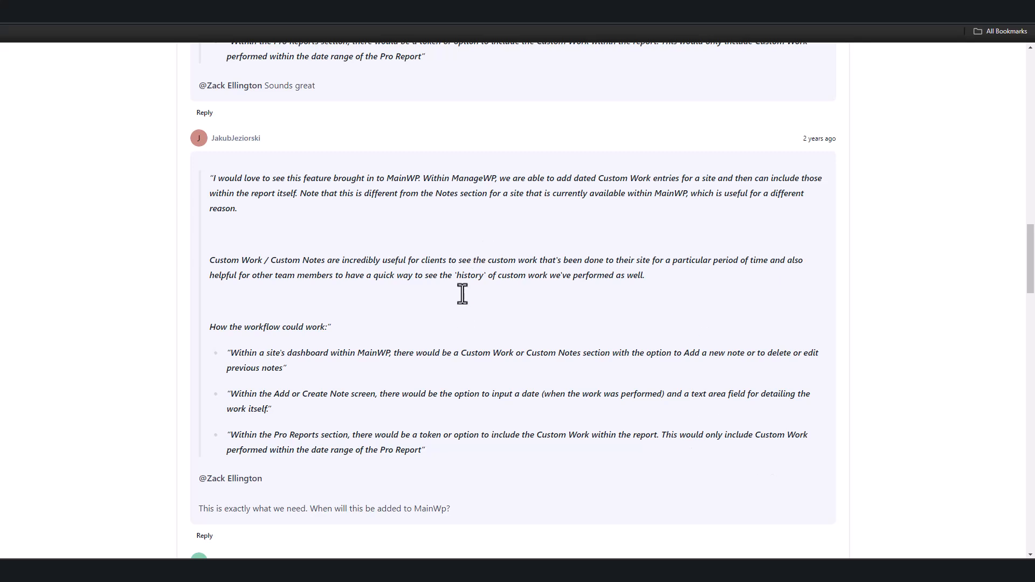
- Look through the related feedback request, the "notes" search results and the MainWP community topics about custom report notes
key(ctrl+Tab)
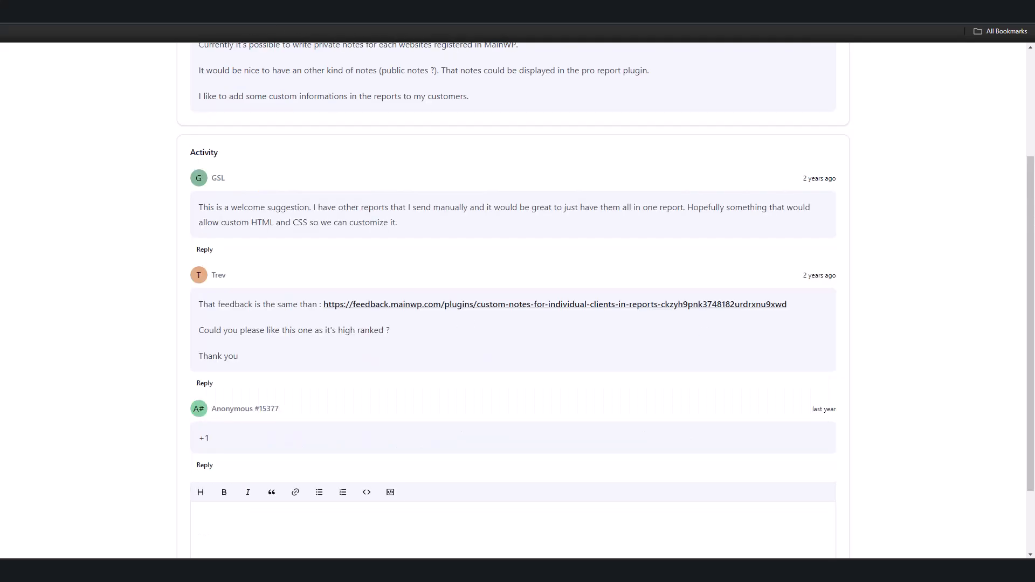
click(310, 11)
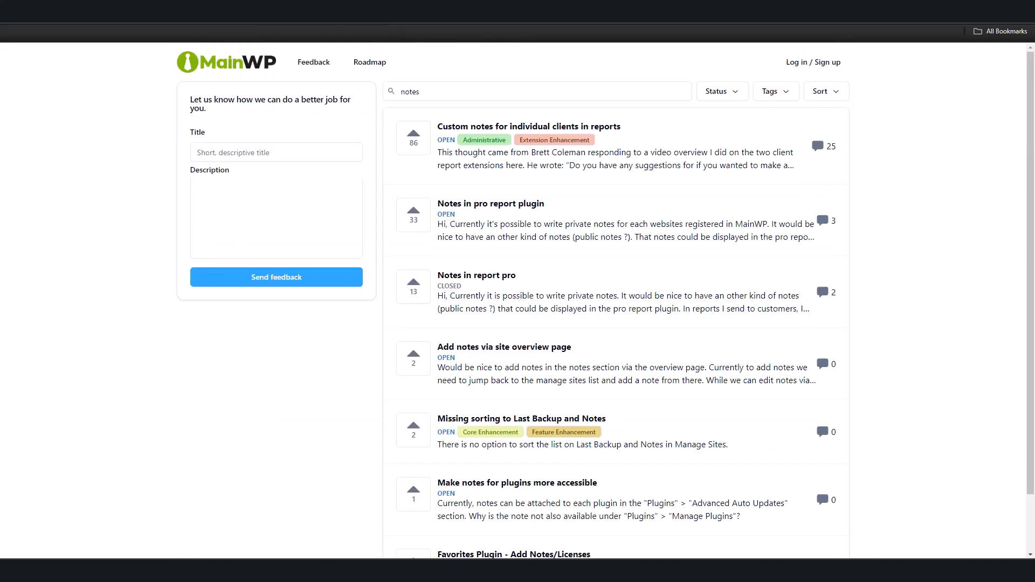
click(396, 11)
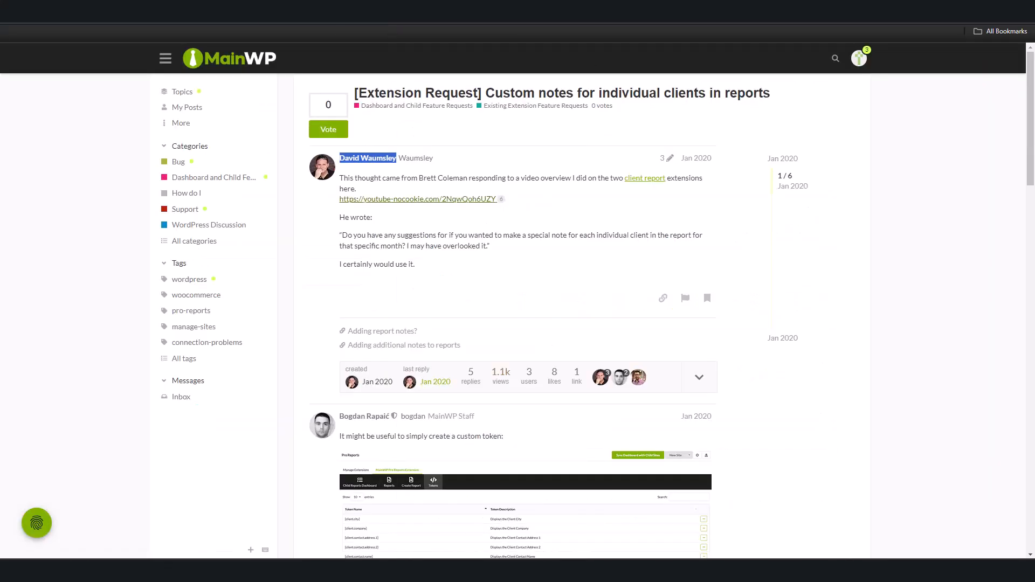
click(477, 11)
click(558, 10)
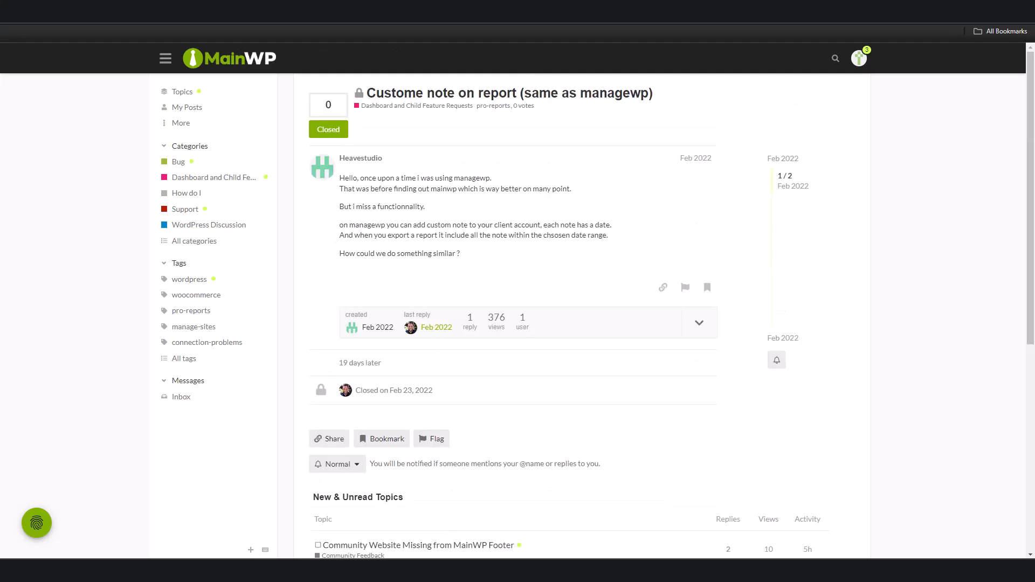
- Switch to the GitHub profile, reload it and open the MainWP-Client-Notes-For-Pro-Report repository from the recent repos
click(639, 11)
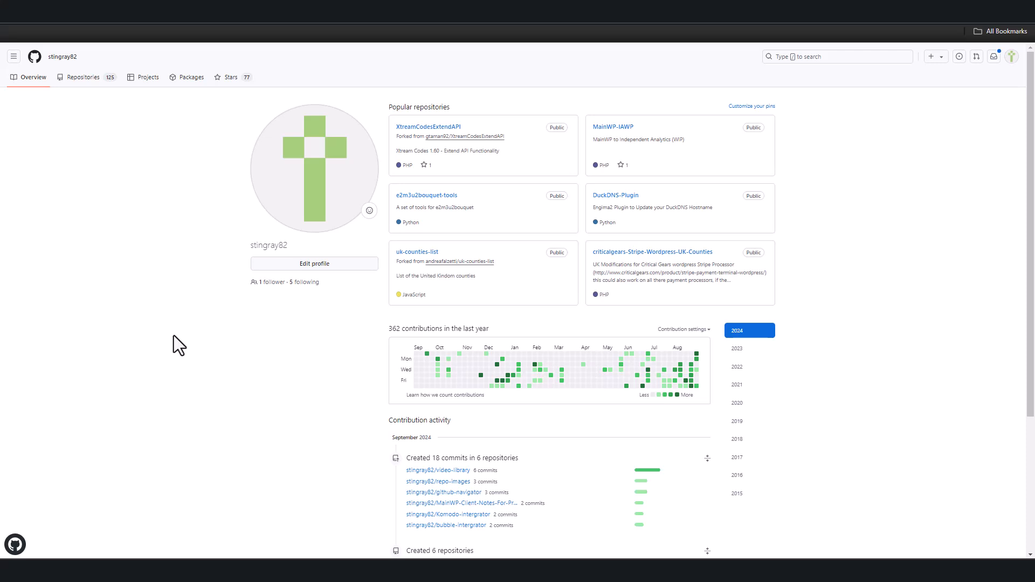
click(20, 547)
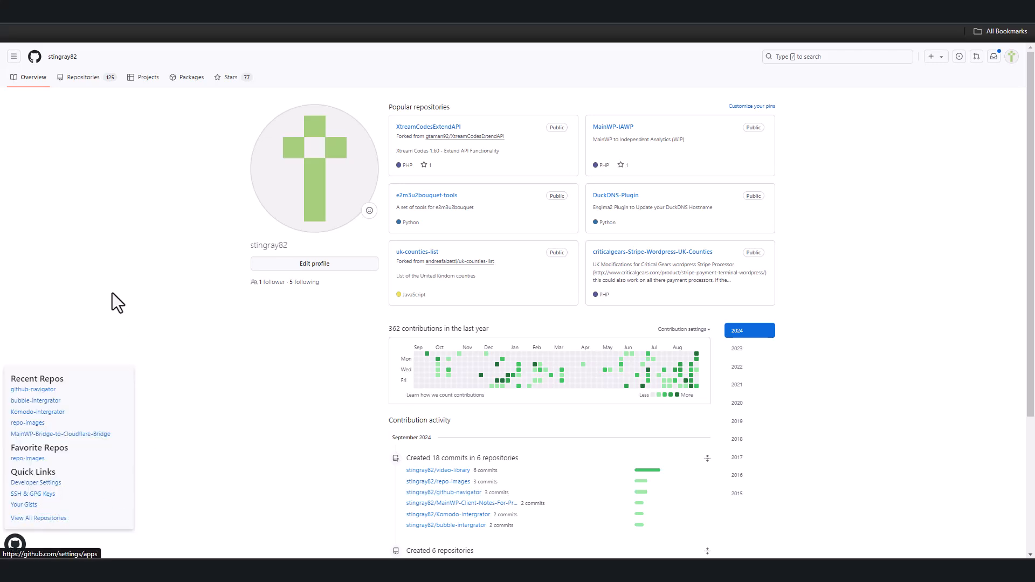
click(47, 26)
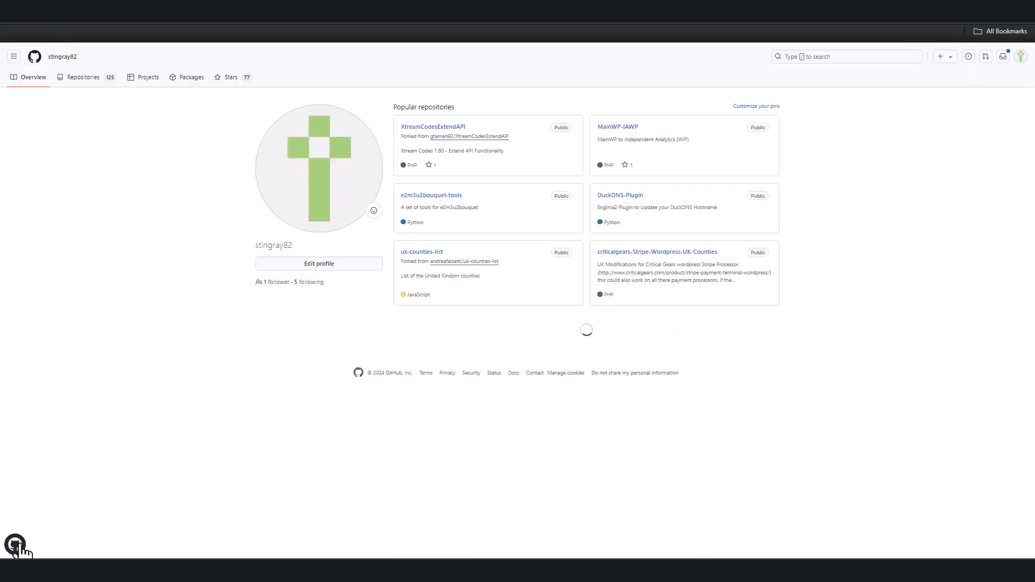
click(17, 544)
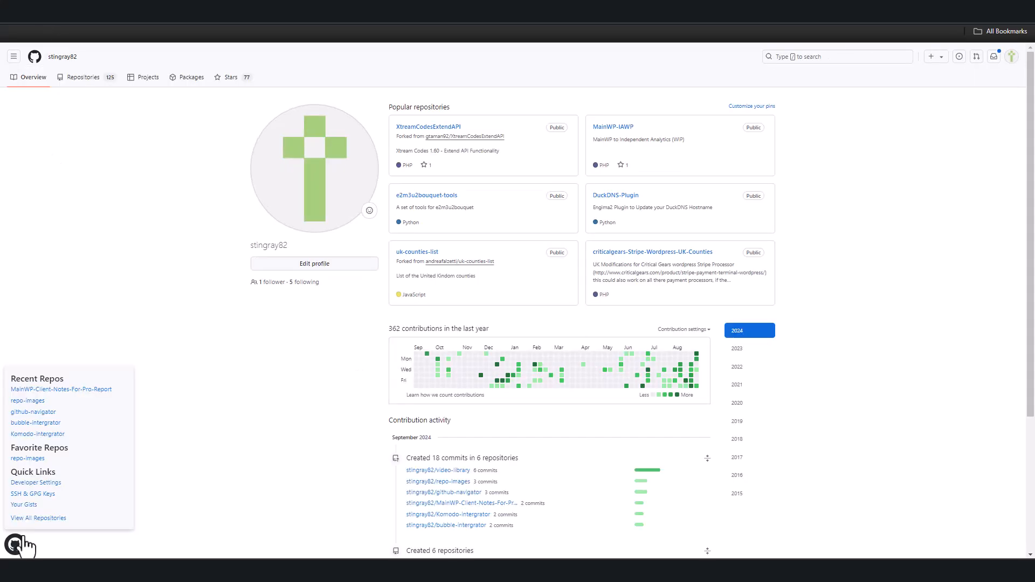
click(94, 391)
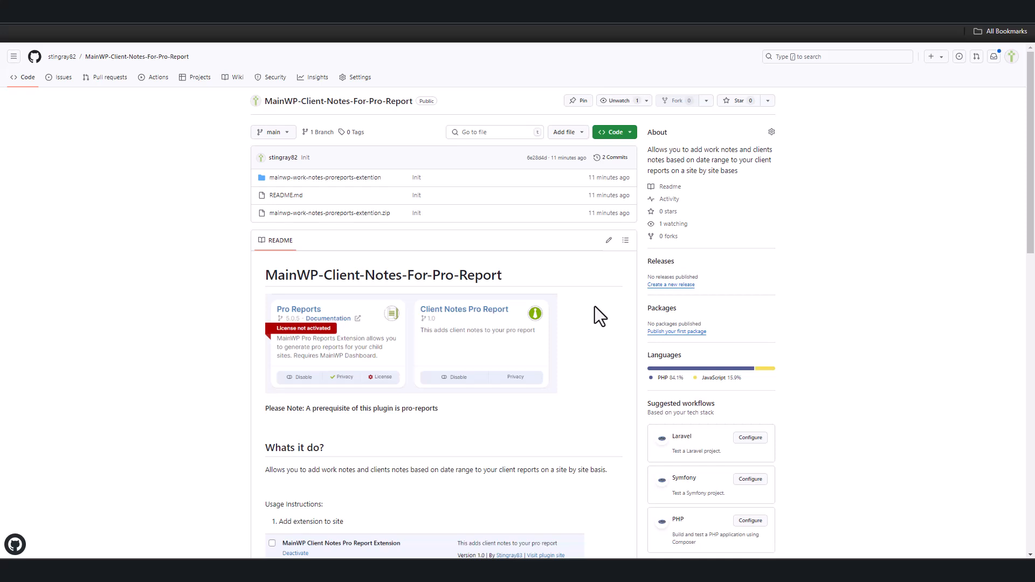
- Read the repository's README from the plugin description through the usage instructions to the final report example
scroll(594, 306, down, 3)
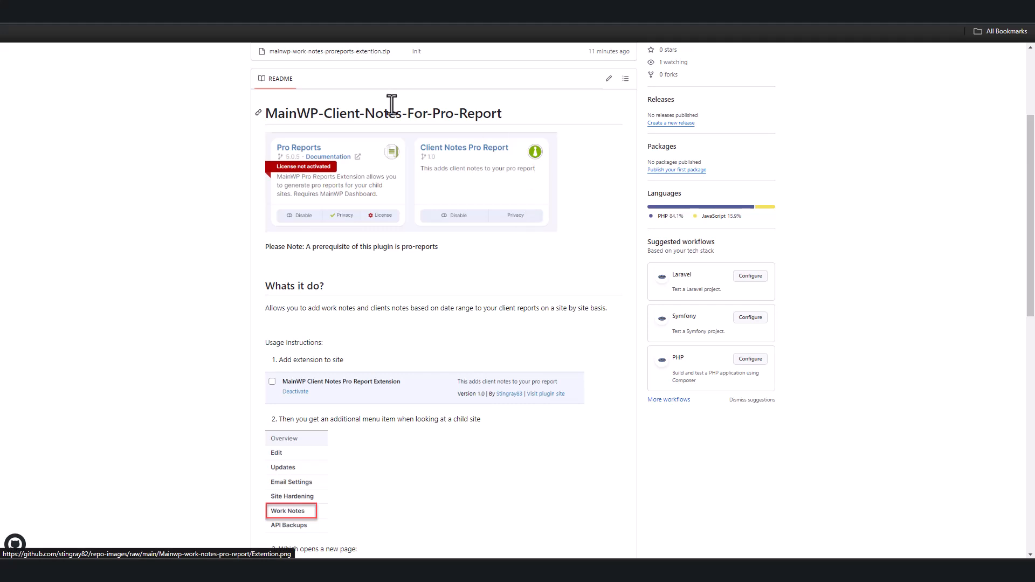
scroll(431, 307, down, 1)
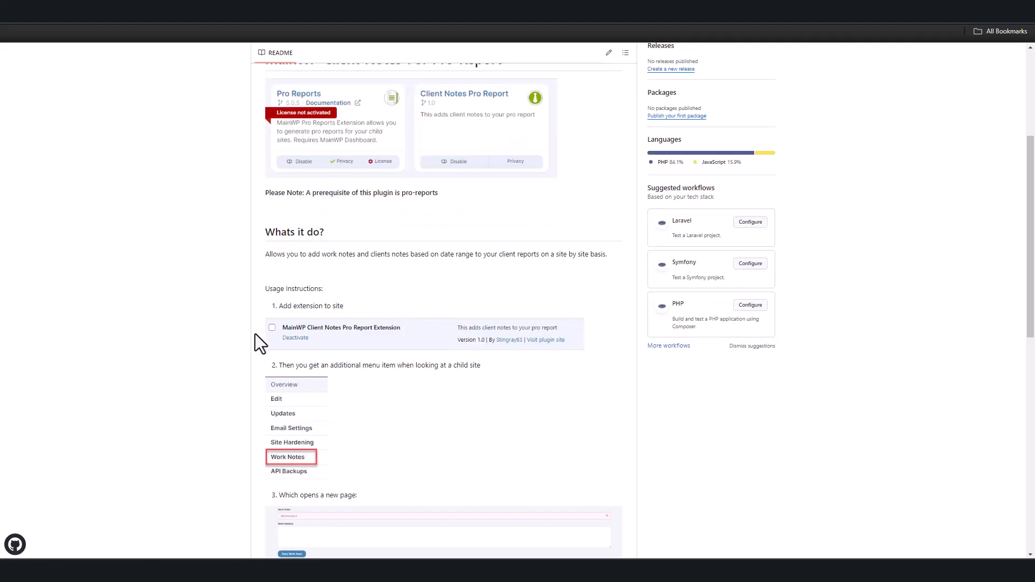
scroll(543, 361, down, 1)
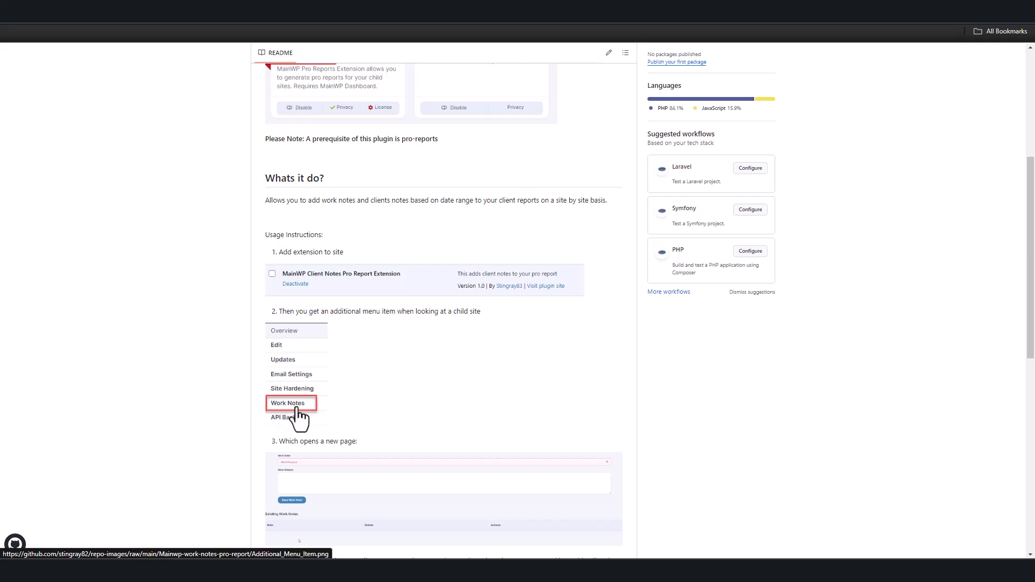
scroll(363, 400, down, 2)
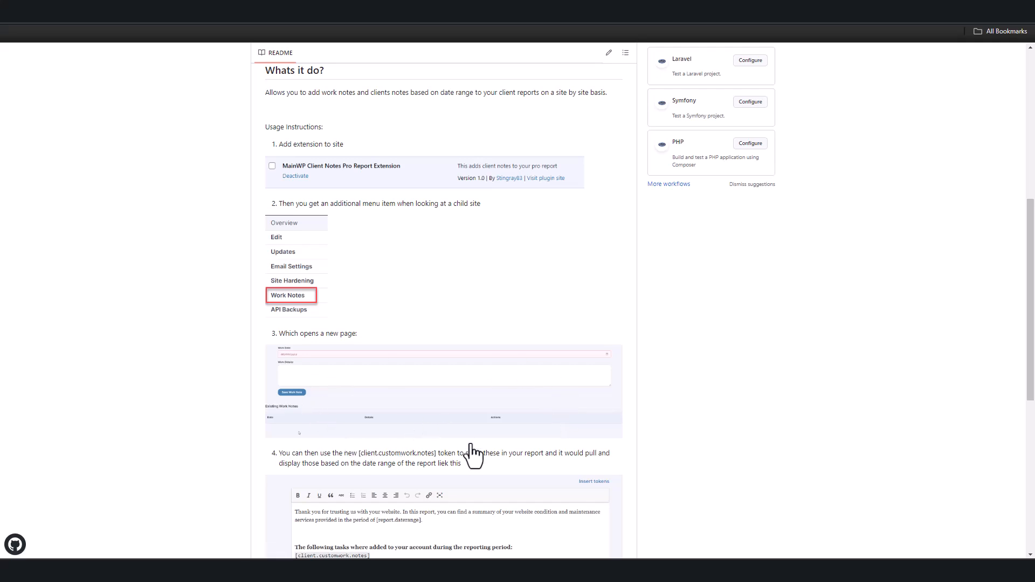
scroll(464, 451, down, 2)
scroll(466, 451, down, 1)
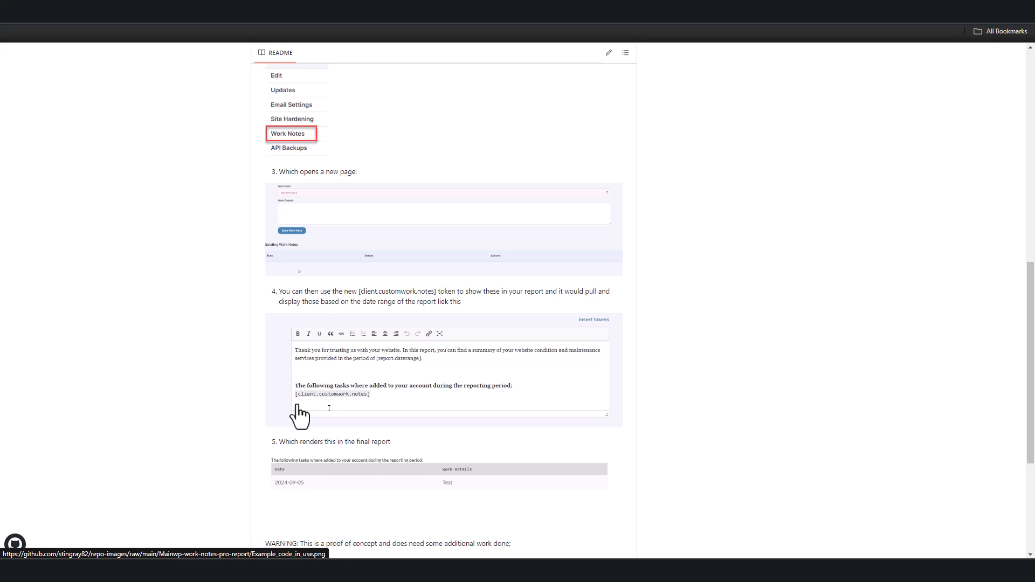
scroll(296, 405, down, 1)
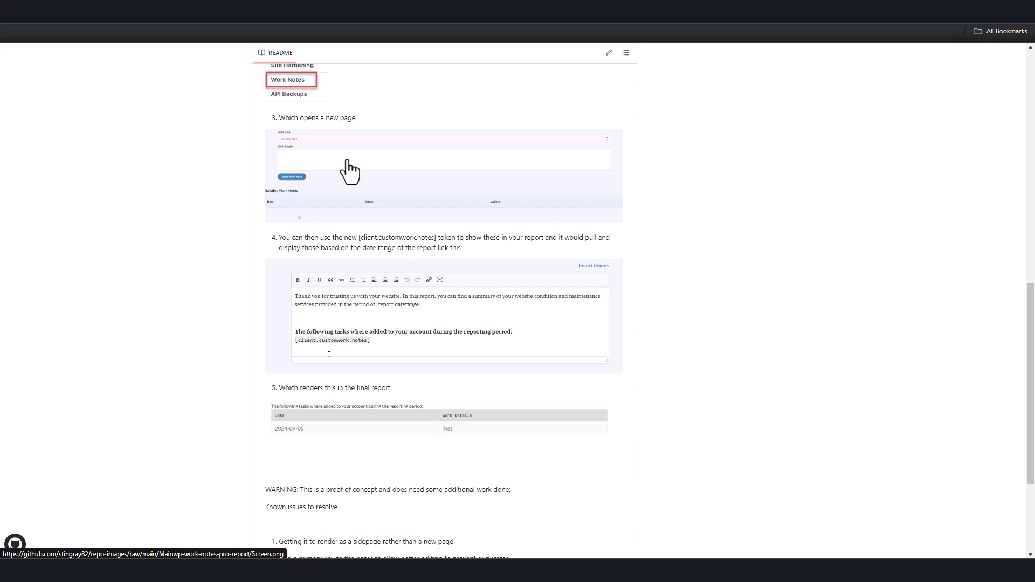
- Revisit the feedback request about displaying public notes in the pro report plugin
click(250, 11)
scroll(348, 113, up, 1)
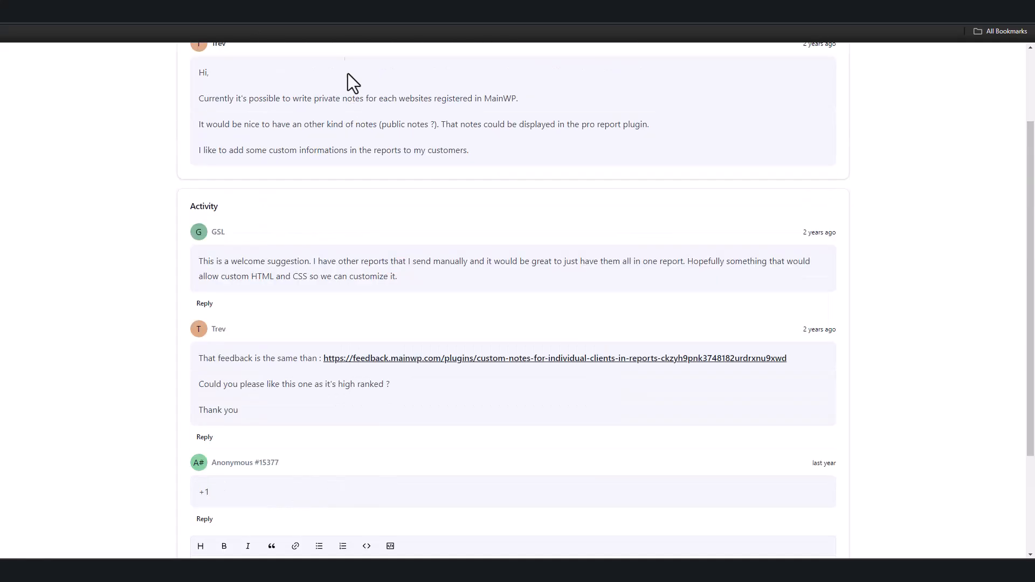
click(265, 10)
scroll(387, 397, up, 1)
scroll(380, 407, down, 1)
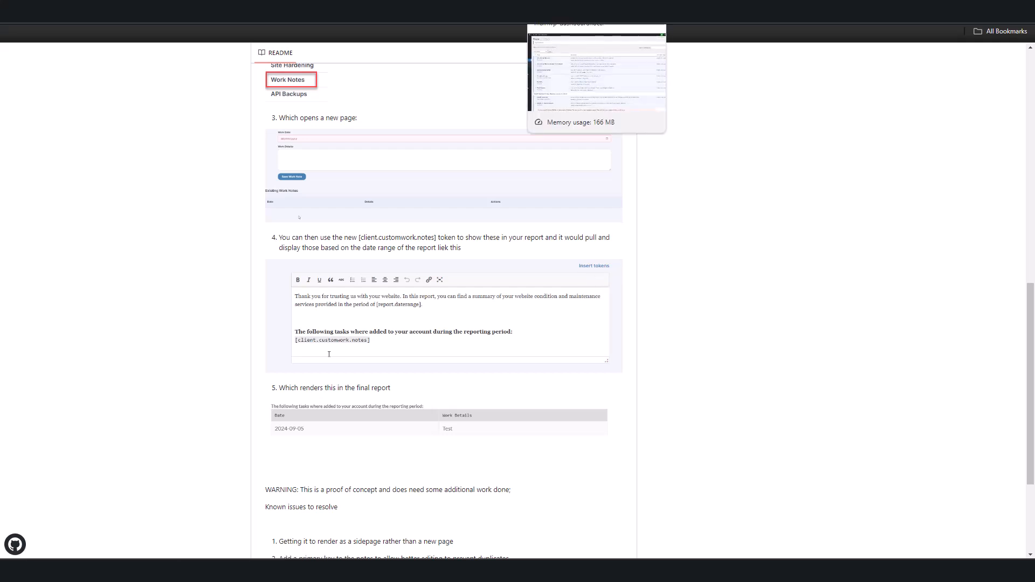
- Switch to the WordPress plugins page, then upload and install mainwp-work-notes-proreports-extention.zip as a new plugin
click(566, 12)
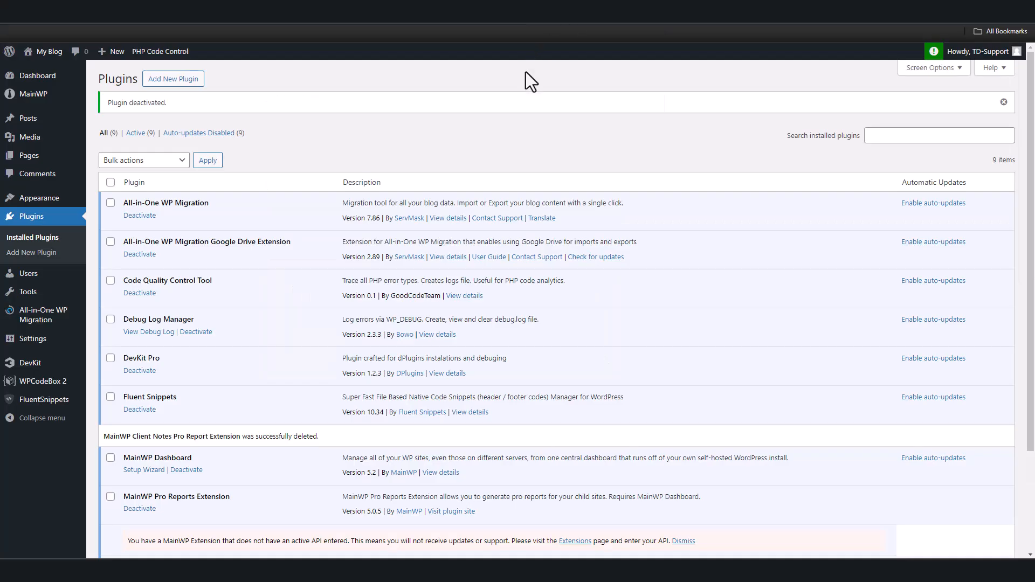
scroll(525, 73, down, 3)
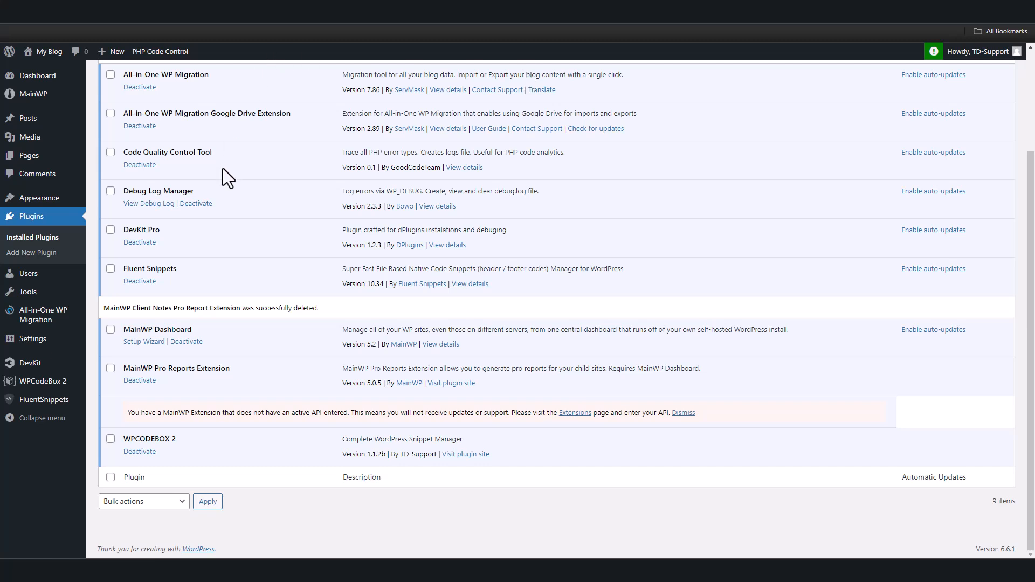
scroll(195, 204, up, 3)
click(193, 85)
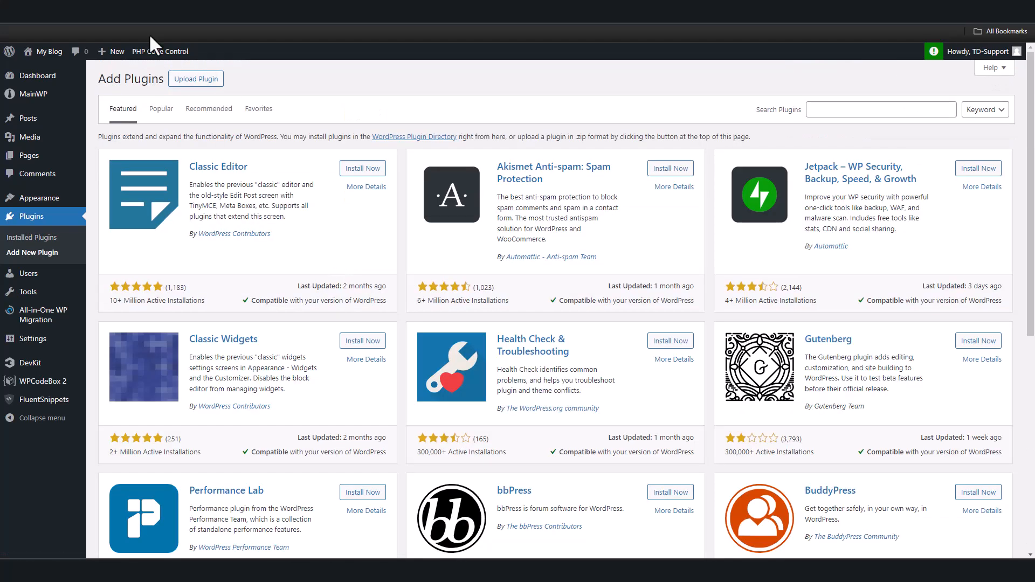
click(194, 81)
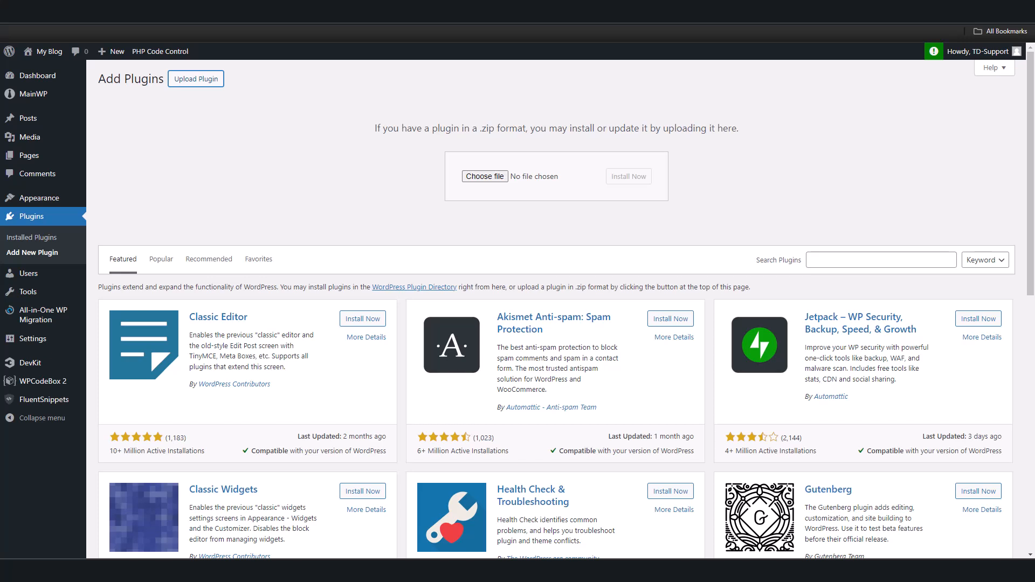
drag(369, 183, 486, 177)
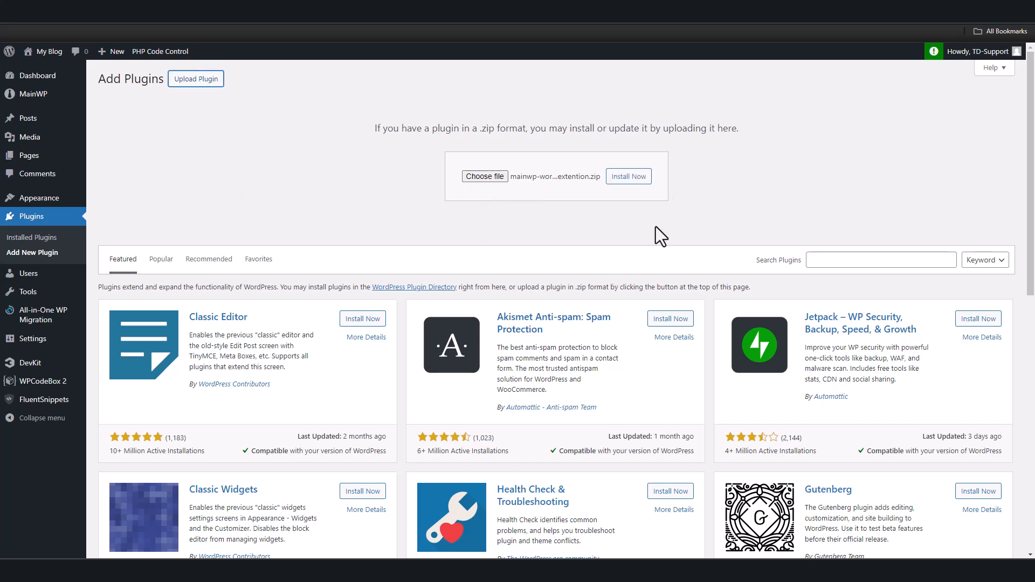
click(628, 178)
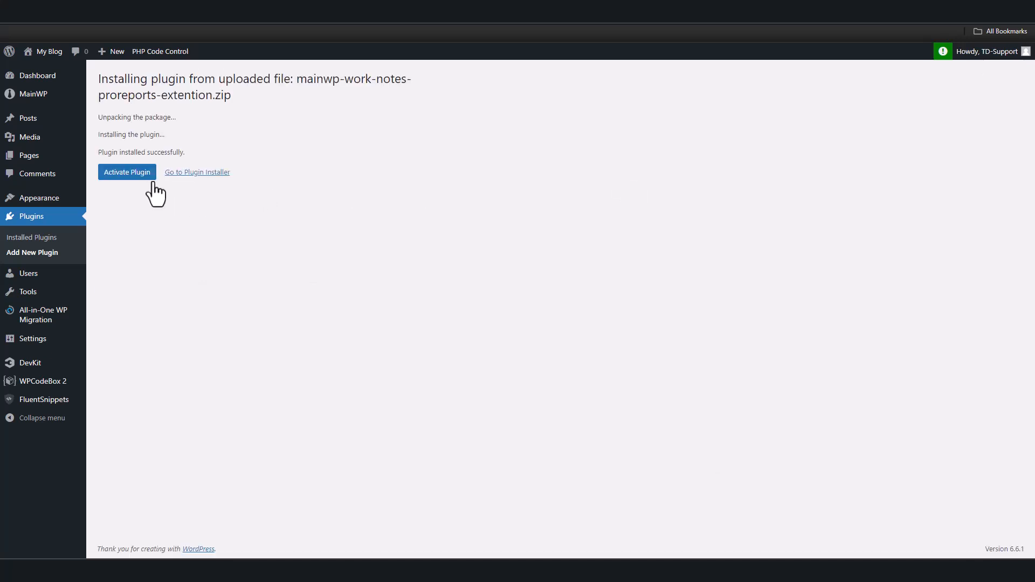
- Activate the uploaded client notes plugin and open the MainWP overview
click(149, 178)
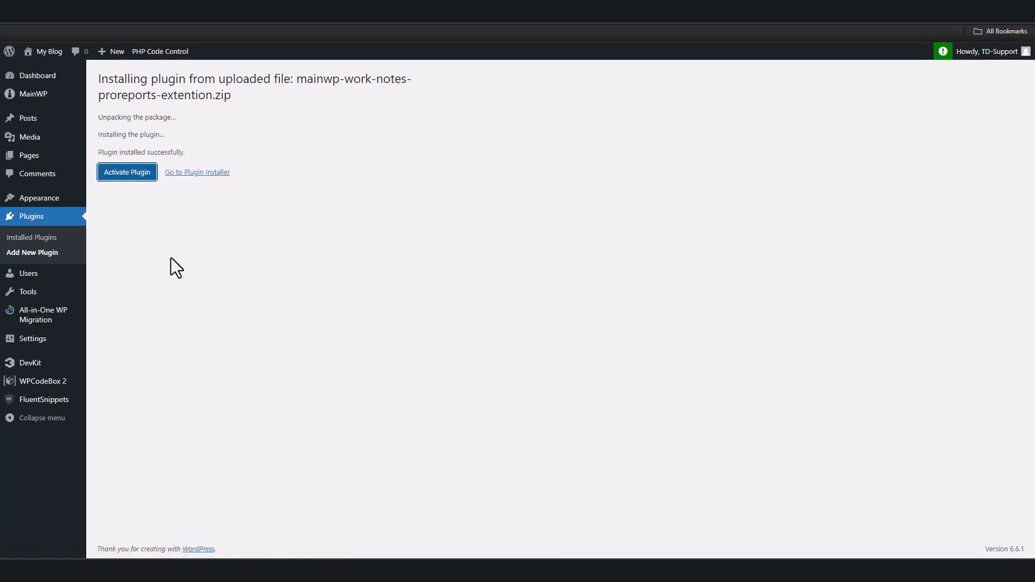
right_click(170, 258)
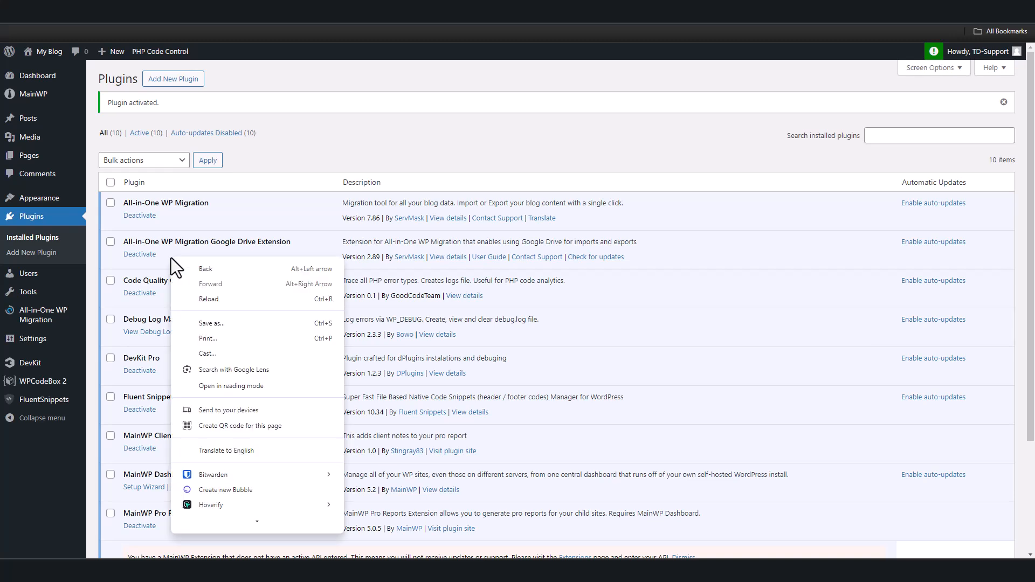
click(47, 99)
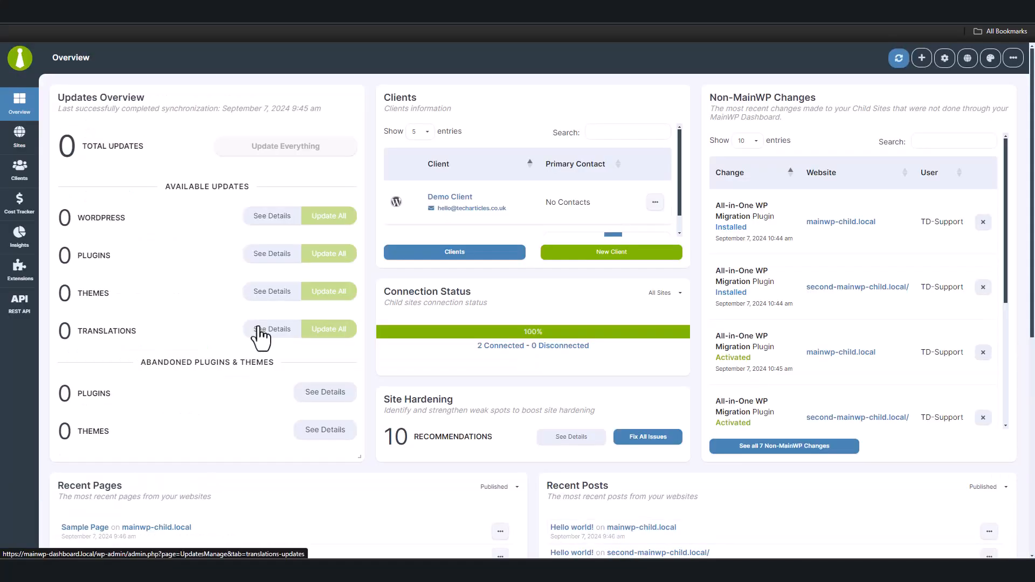
- Go to the Pro Reports extension and open the "test" report for editing
click(20, 137)
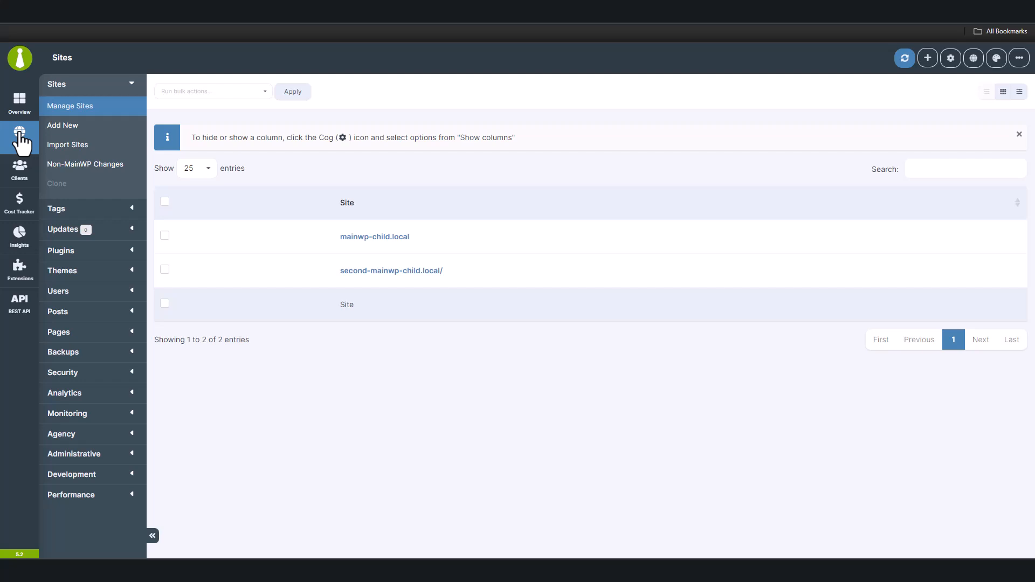
click(18, 290)
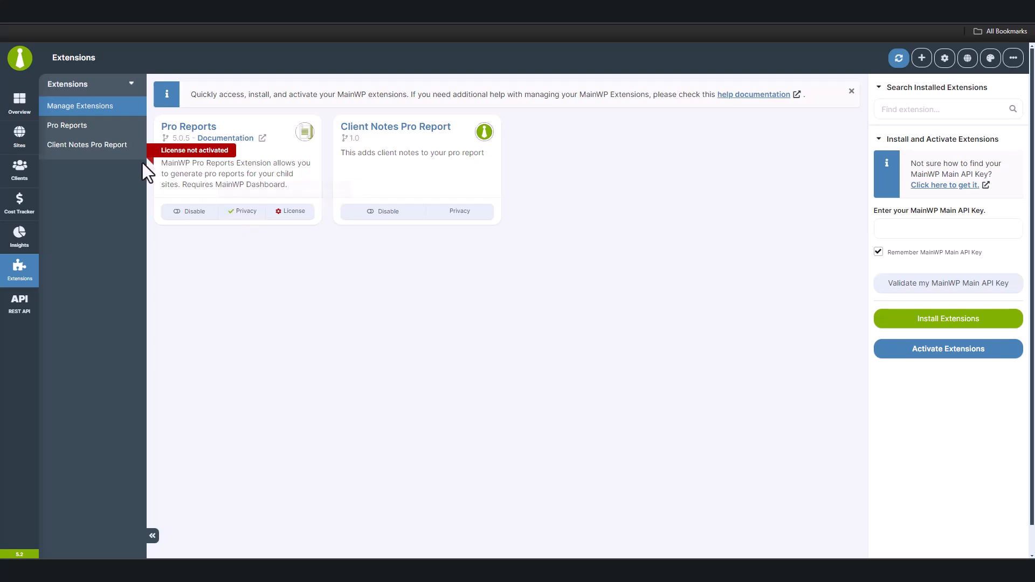
click(77, 130)
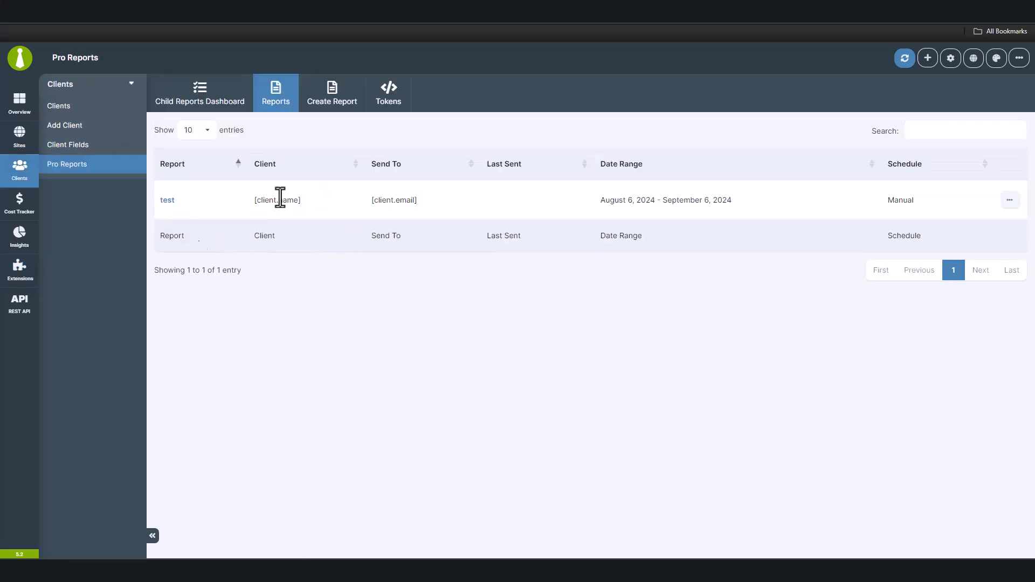
click(1008, 202)
click(949, 212)
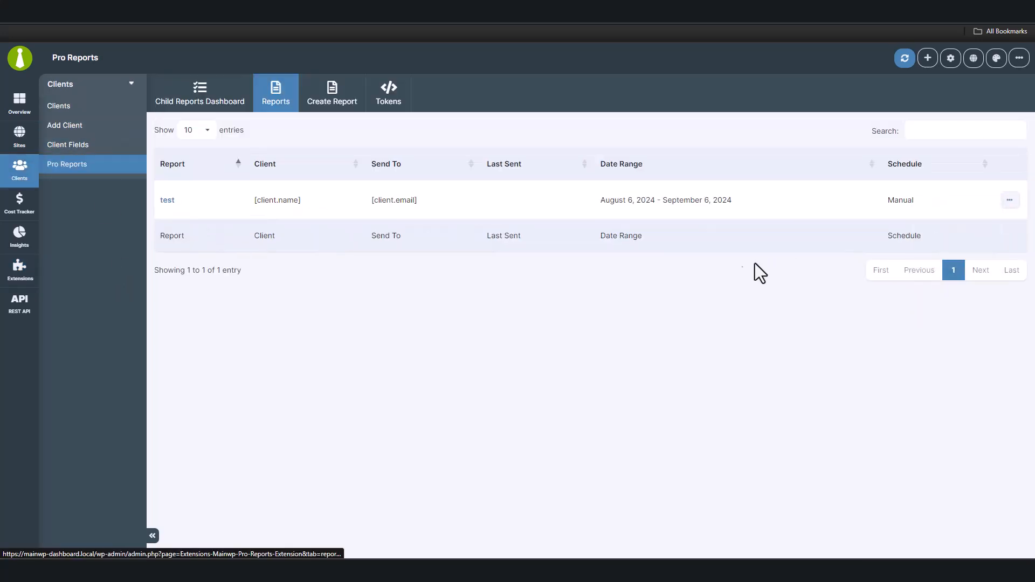
scroll(595, 342, down, 3)
scroll(595, 342, up, 3)
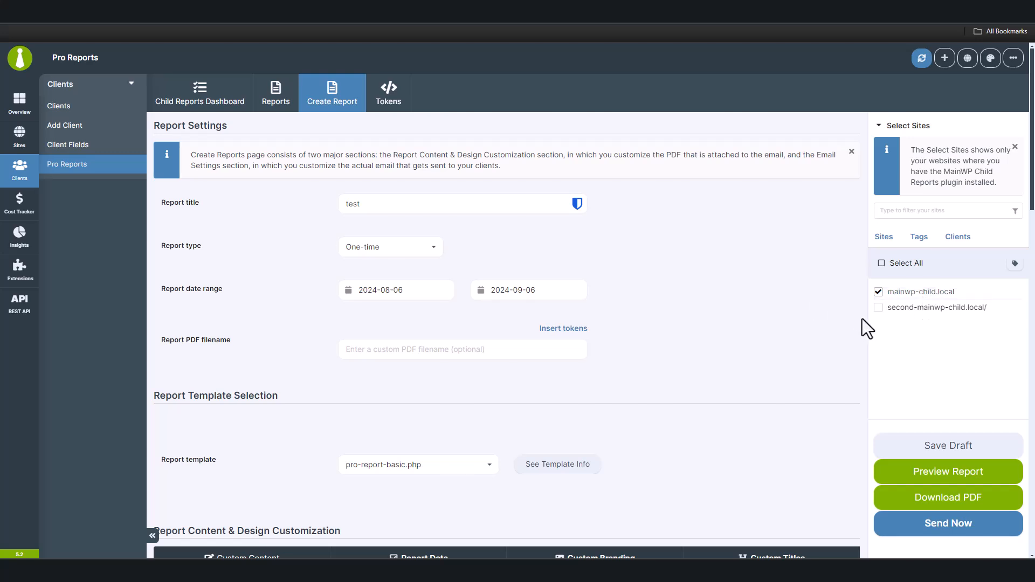
- Examine the report introduction message, including the tasks heading and the [client.customwork.notes] token
scroll(527, 372, down, 4)
scroll(530, 372, down, 3)
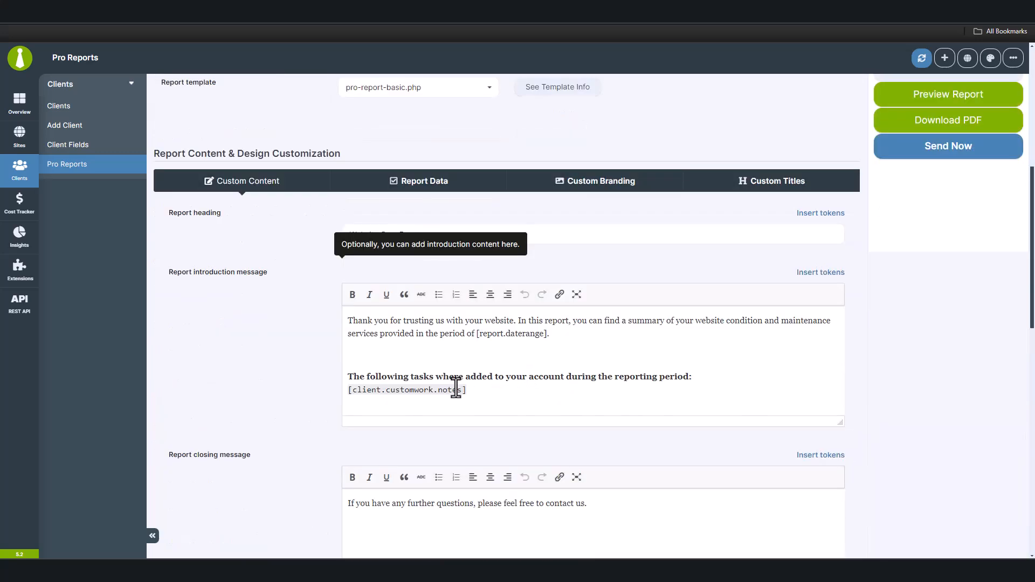
click(381, 376)
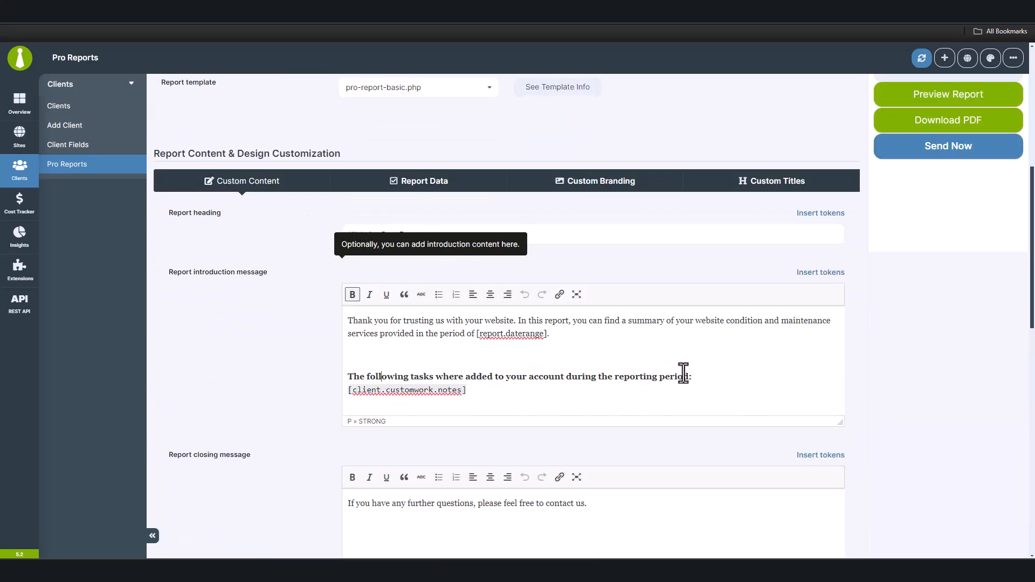
drag(349, 393, 473, 393)
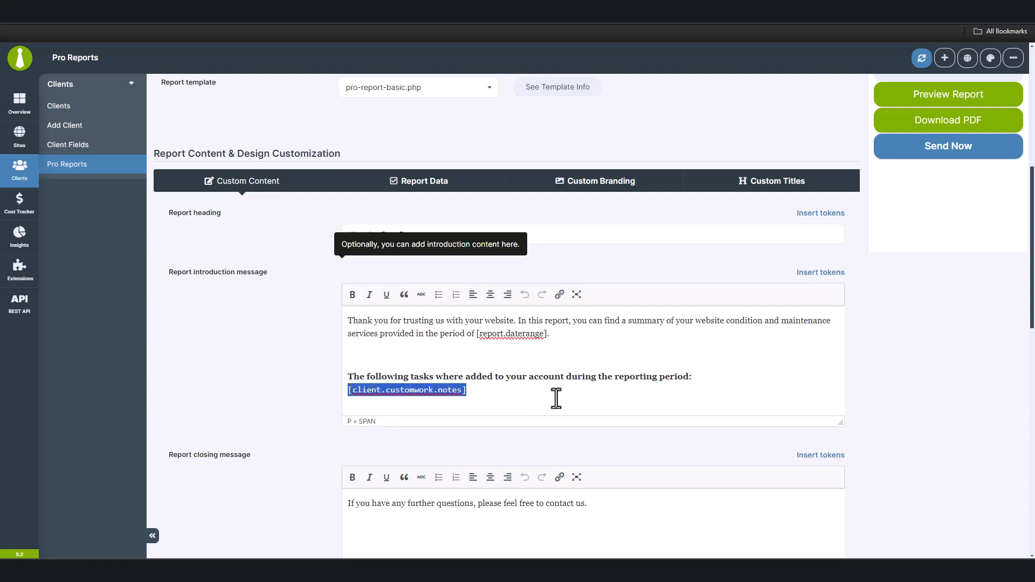
scroll(558, 399, up, 1)
click(557, 399)
scroll(557, 399, up, 6)
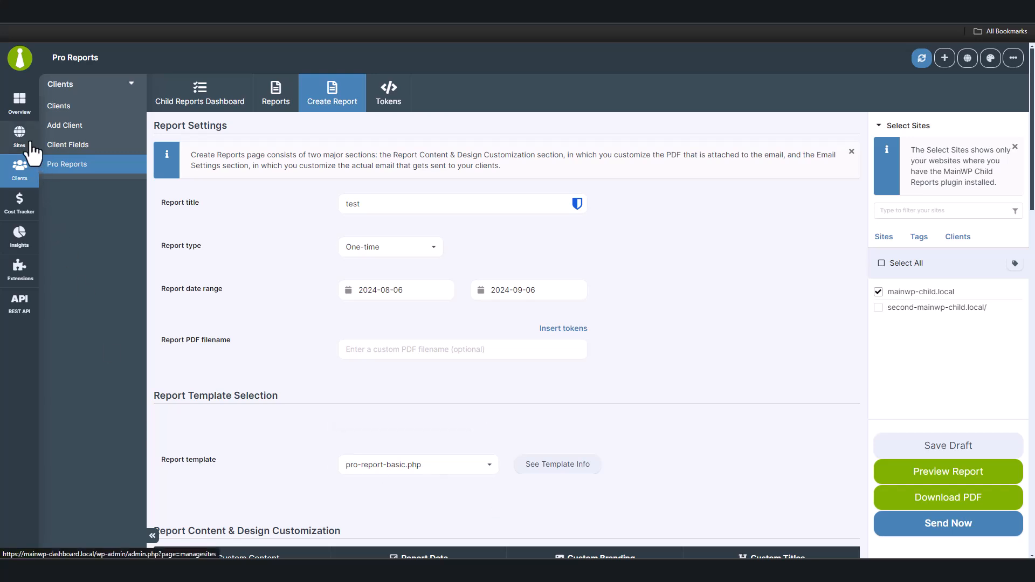
- Open the Work Notes page of the mainwp-child.local site
click(21, 139)
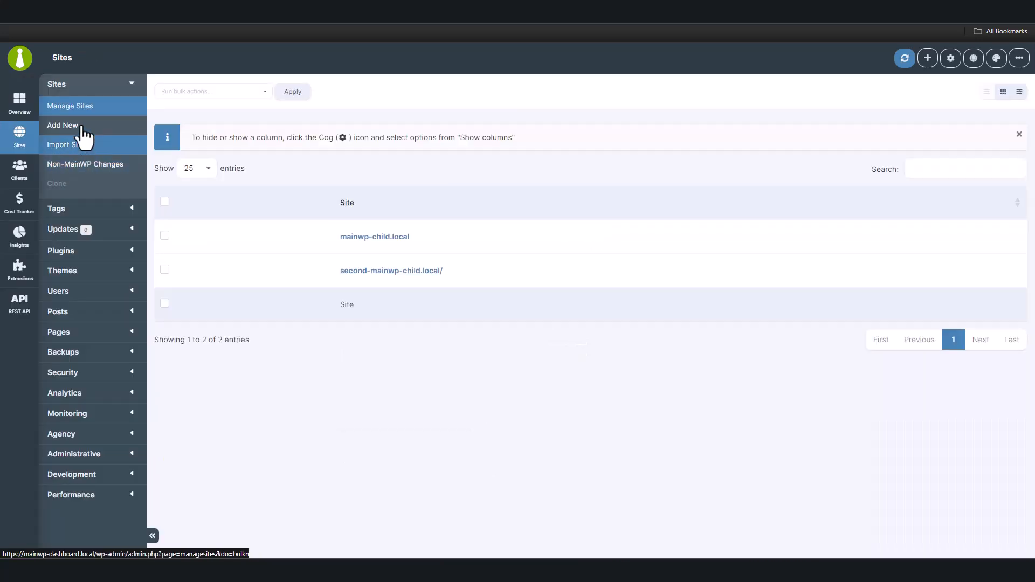
click(370, 241)
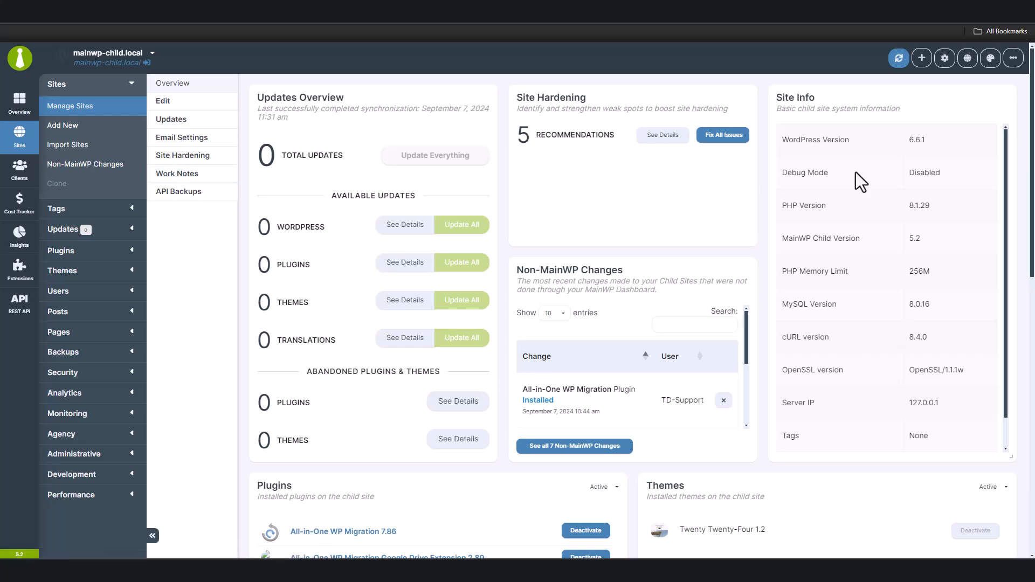
click(197, 182)
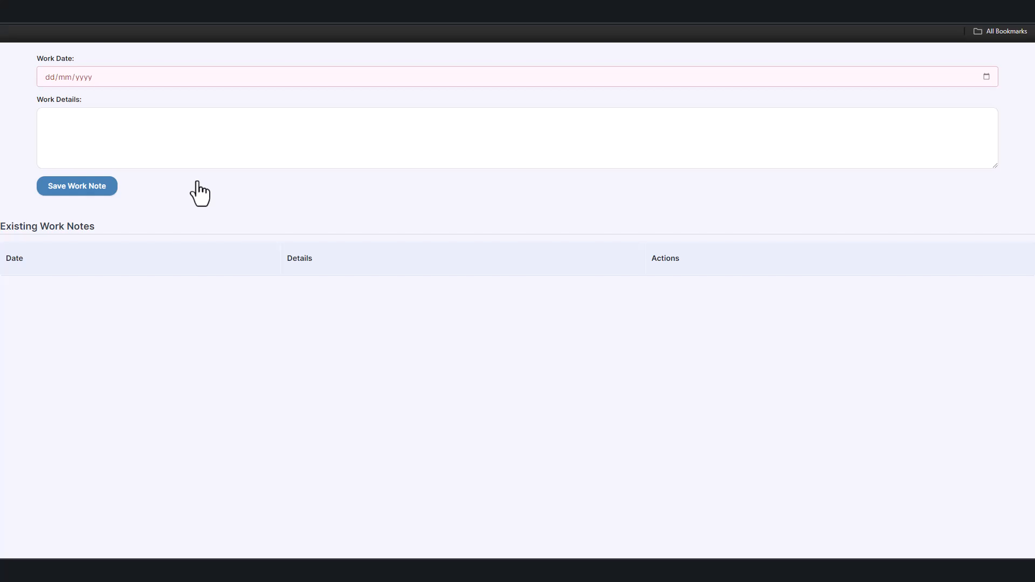
- Save a work note dated 02/09/2024 with the details "This was some temp work"
click(986, 78)
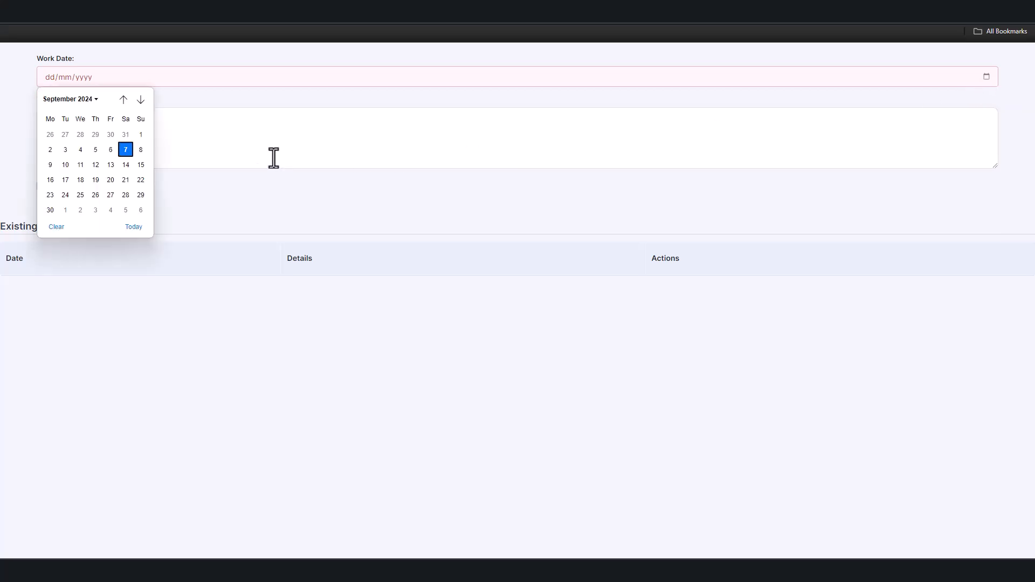
click(54, 148)
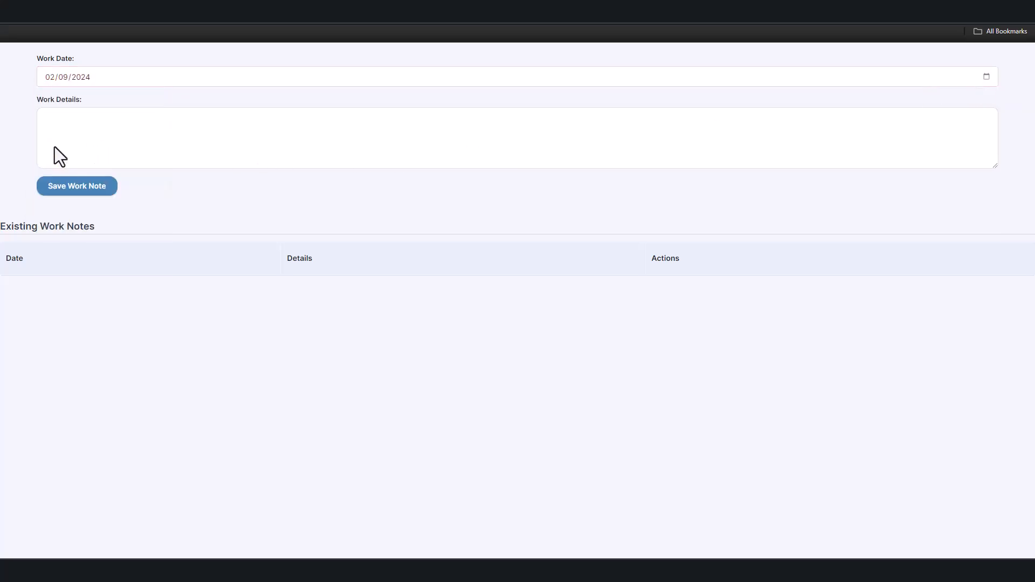
click(68, 131)
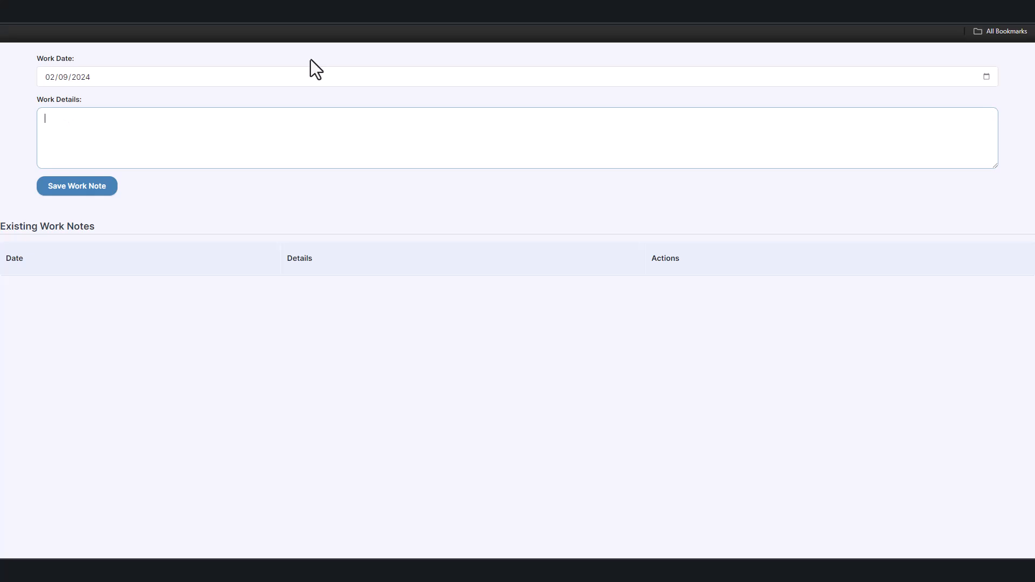
text(This was some temp work)
click(75, 190)
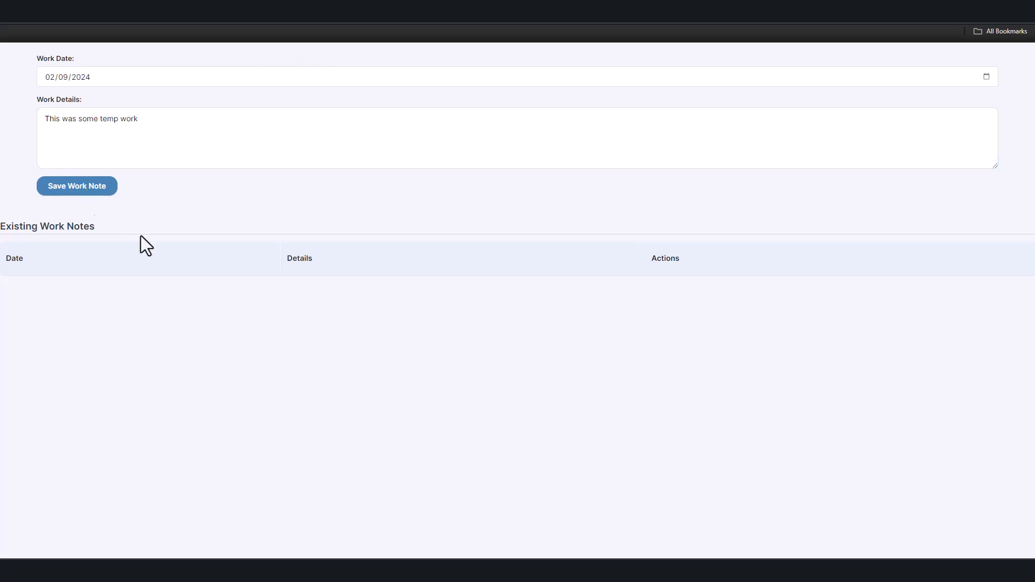
click(610, 80)
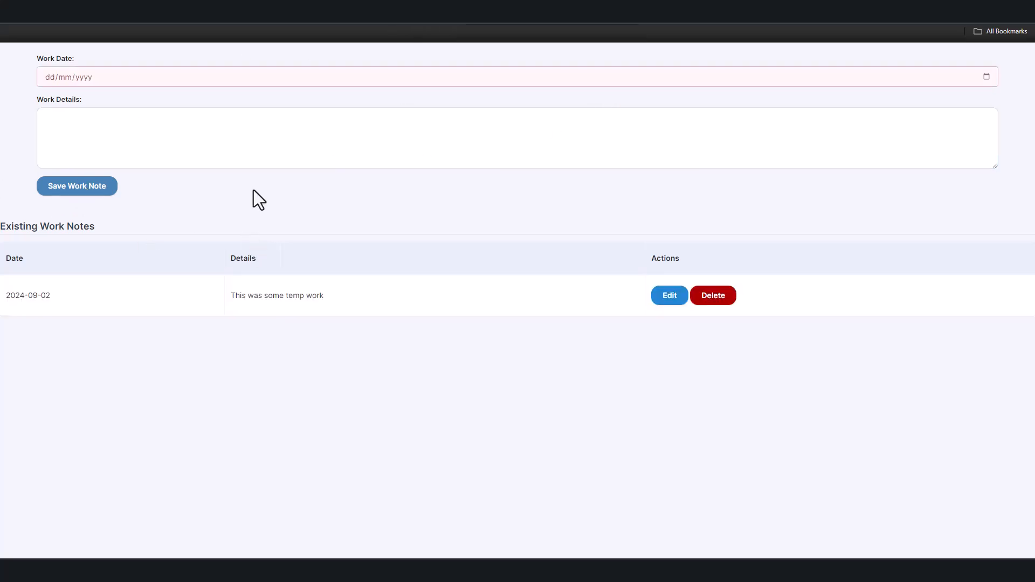
- Save a work note dated 28/08/2024 with the details "Updated Contact details"
click(986, 76)
scroll(84, 139, up, 1)
click(83, 141)
click(132, 159)
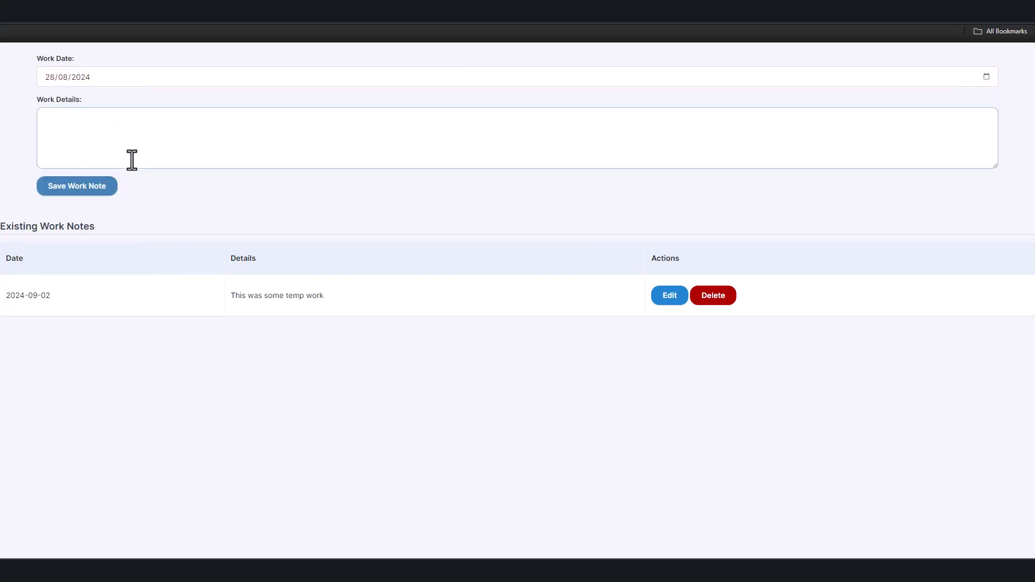
text(Updated Contact details)
click(103, 191)
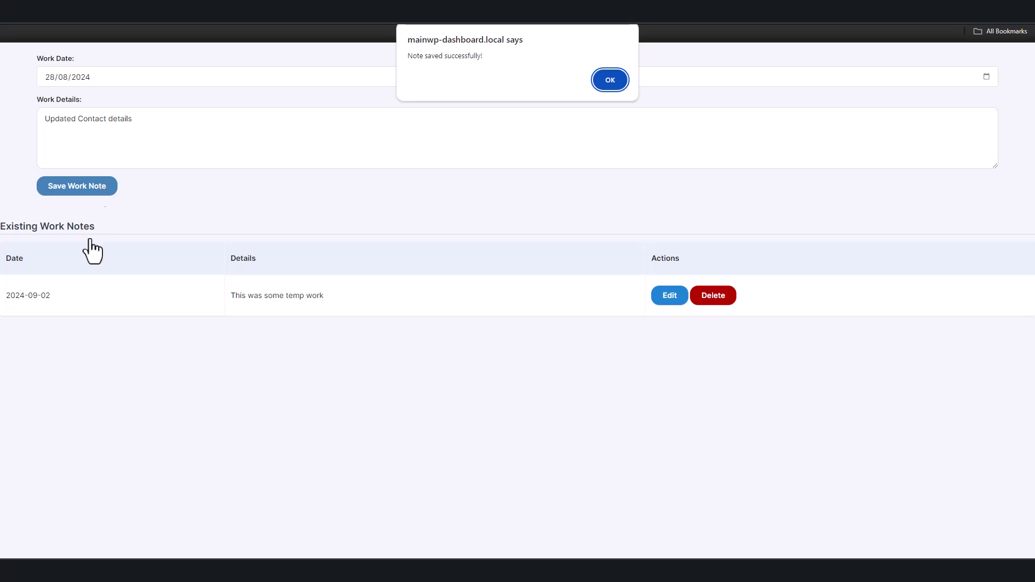
click(617, 80)
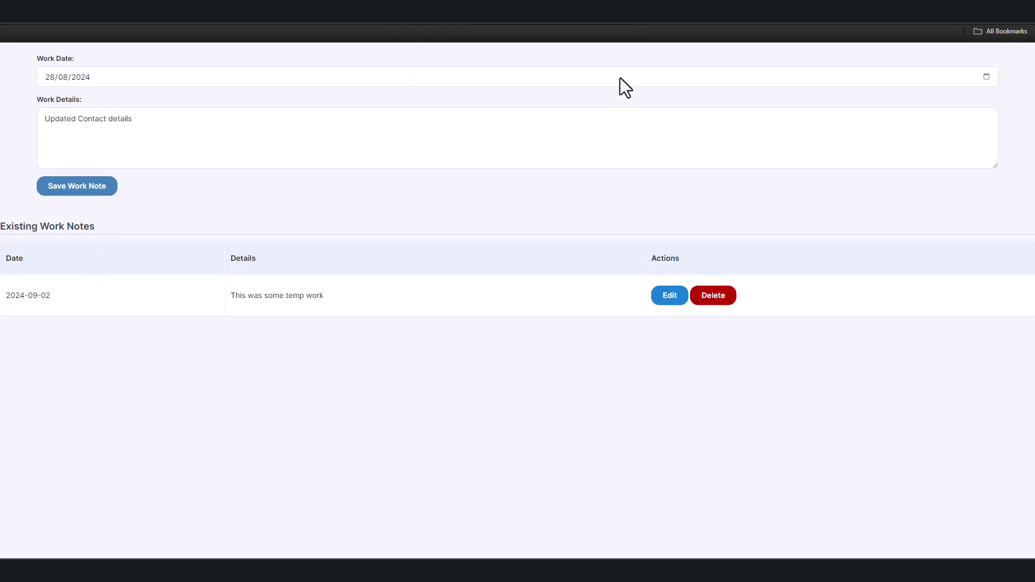
- Save a work note dated 07/09/2024 with the details "Installed custom notes"
click(986, 78)
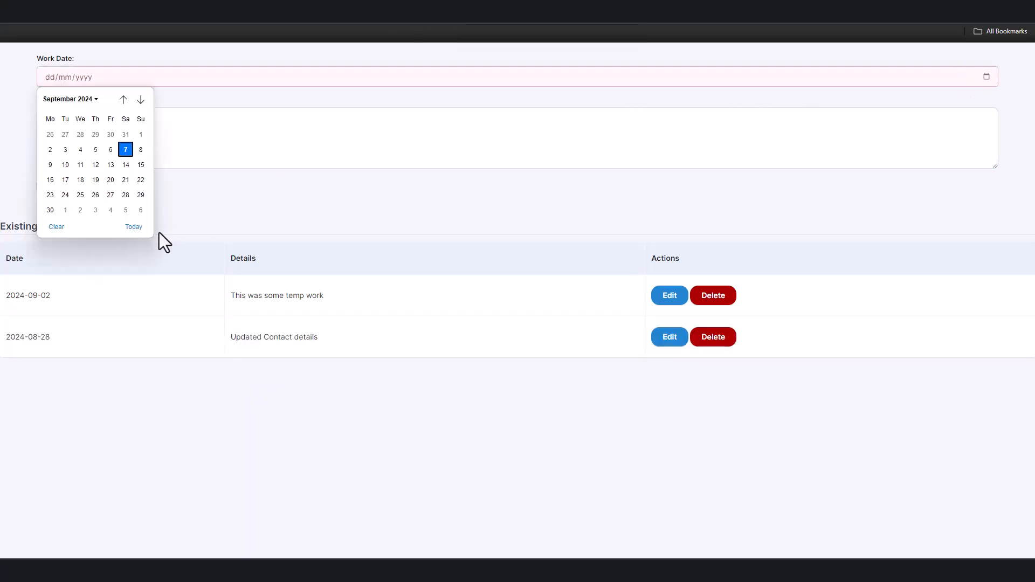
click(126, 149)
click(140, 136)
text(Insta)
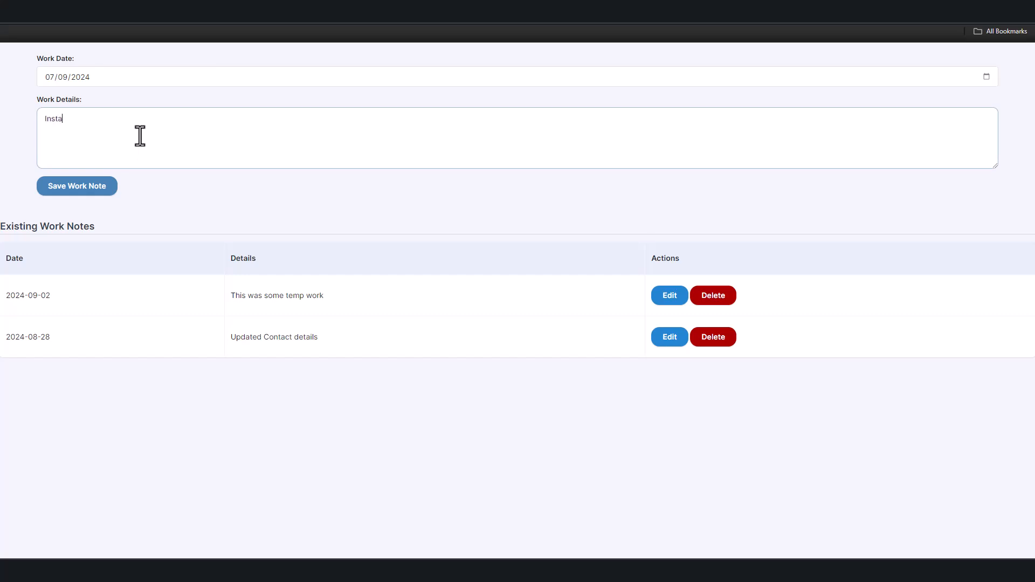
text(lled custom notes)
click(83, 183)
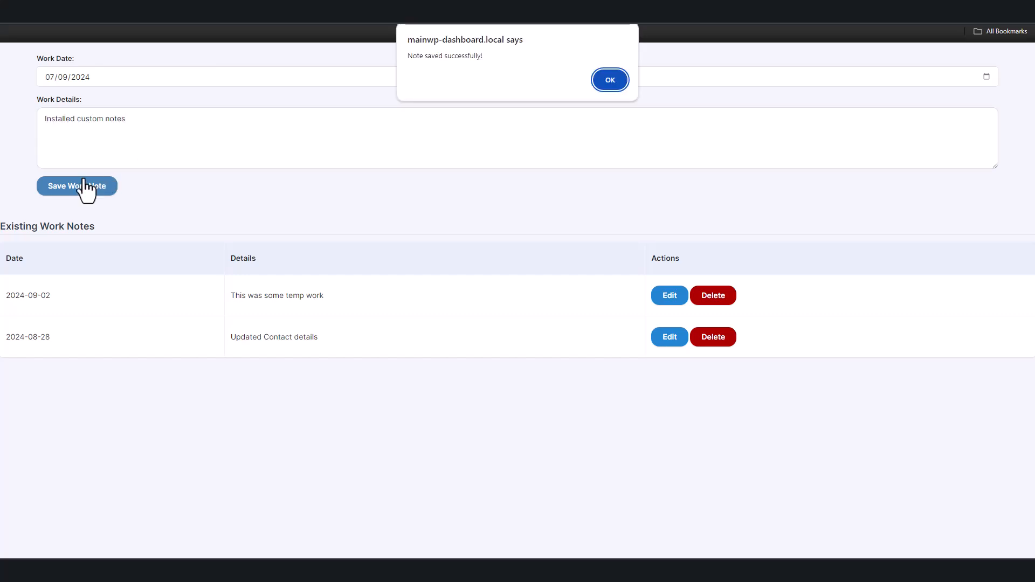
click(610, 80)
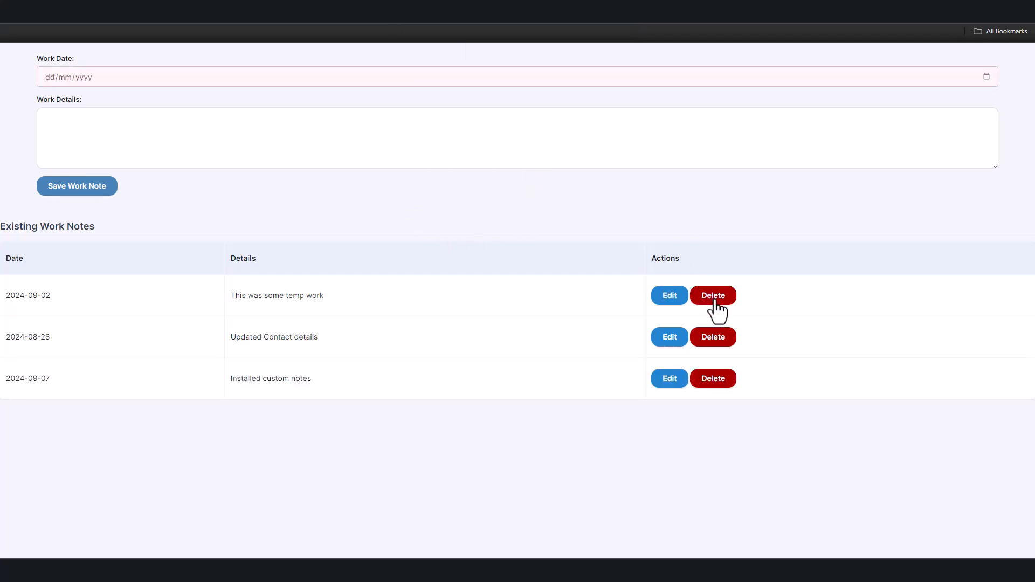
- Edit the "This was some temp work" note so its details read "This was a great day", and save it
click(668, 298)
click(242, 138)
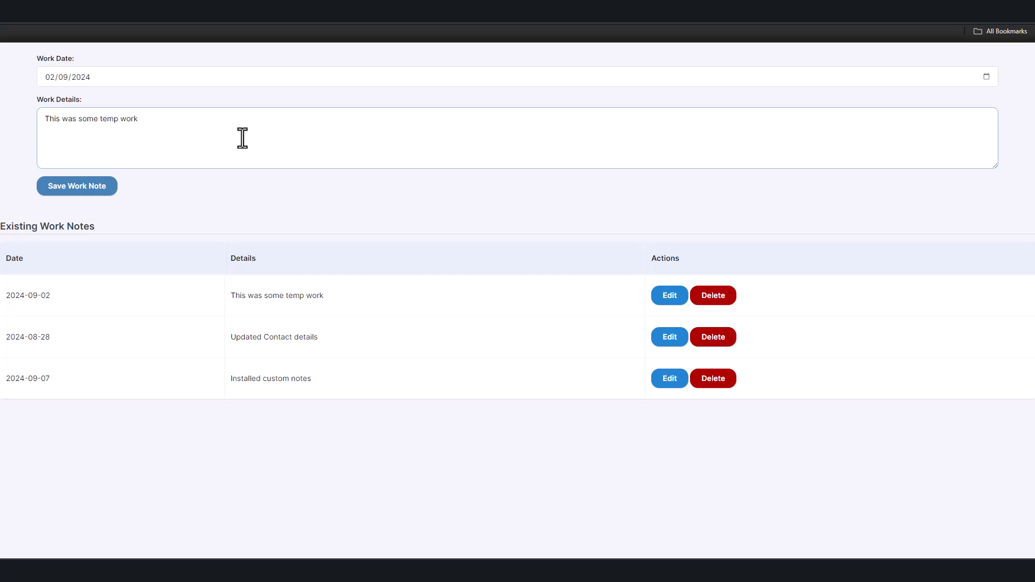
key(BackSpace)
key(BackSpace)
key(BackSpace)
key(BackSpace)
key(BackSpace)
key(BackSpace)
key(BackSpace)
key(BackSpace)
key(BackSpace)
key(BackSpace)
key(BackSpace)
key(BackSpace)
key(BackSpace)
text(a great day)
click(86, 191)
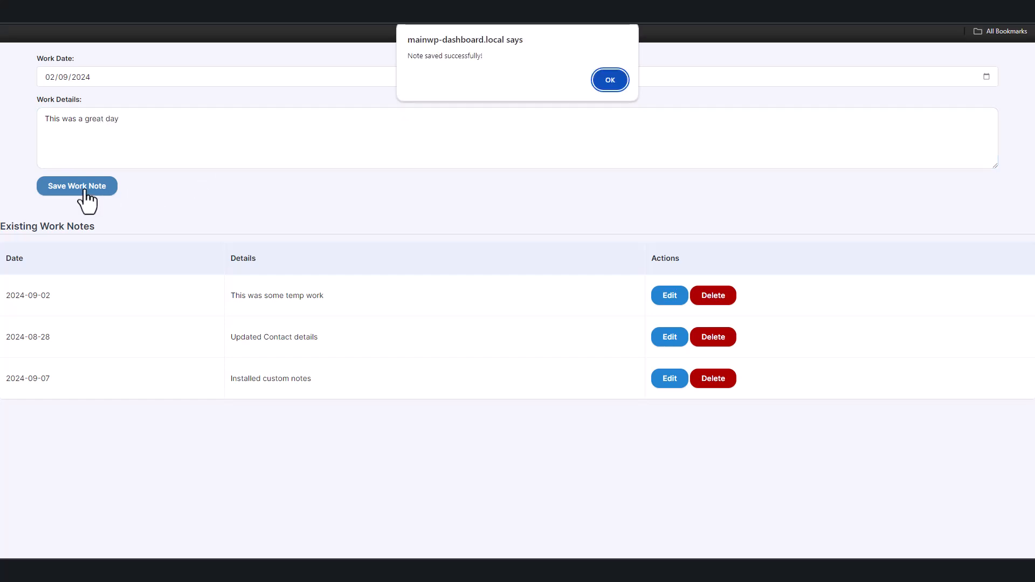
click(621, 78)
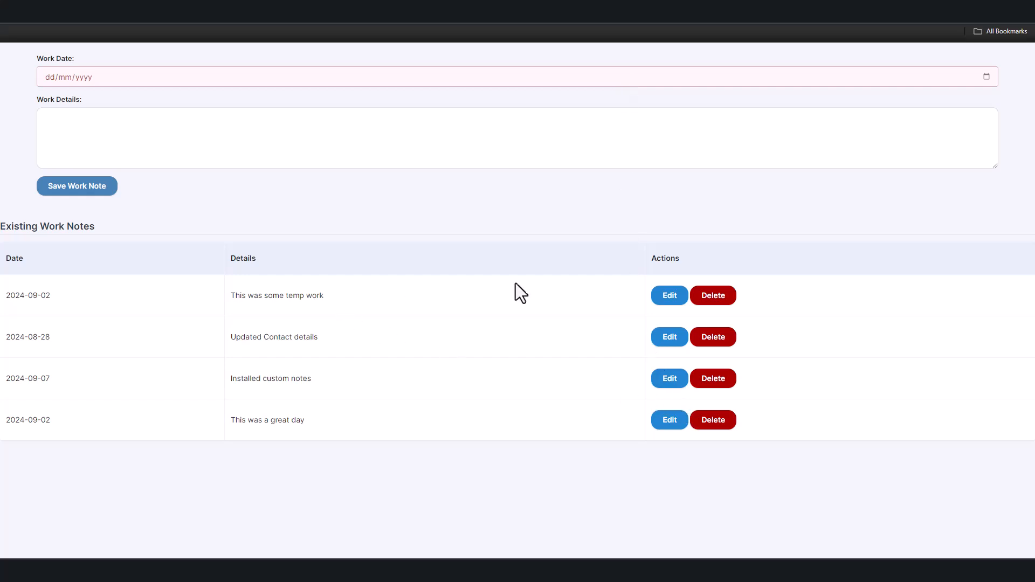
- Delete the "This was some temp work" note and check the dates of the remaining notes
click(709, 298)
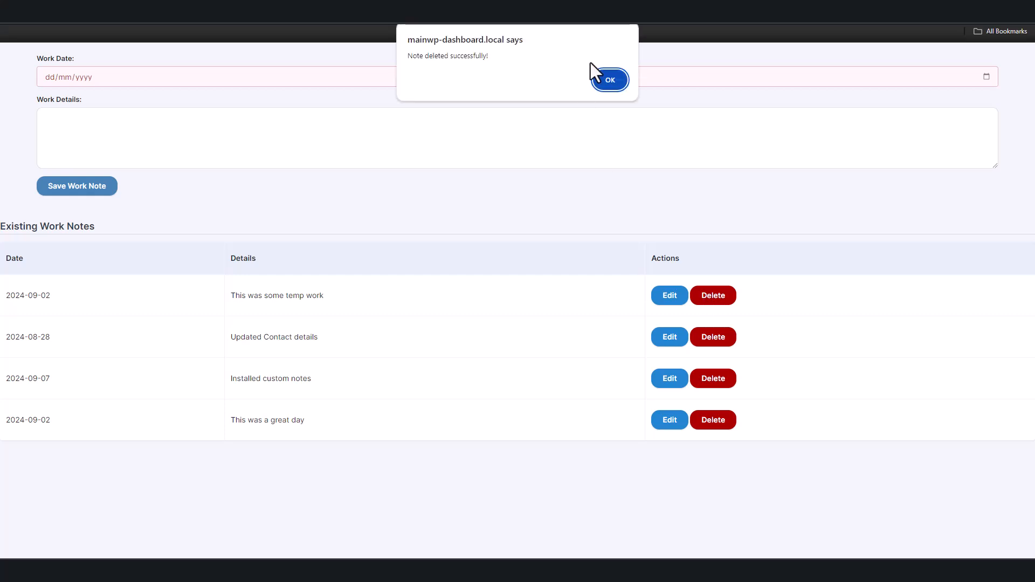
click(606, 78)
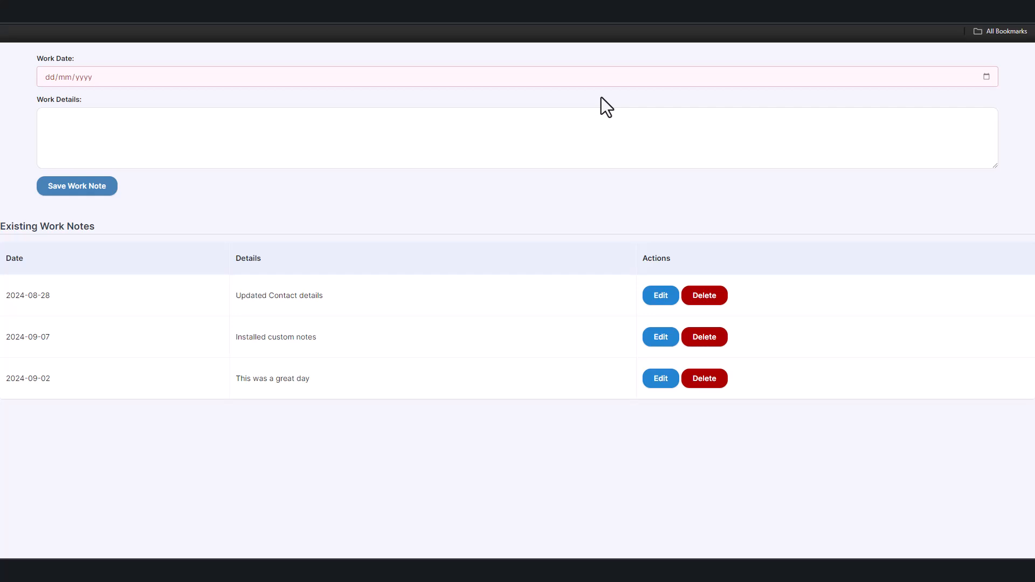
drag(23, 378, 51, 379)
click(33, 338)
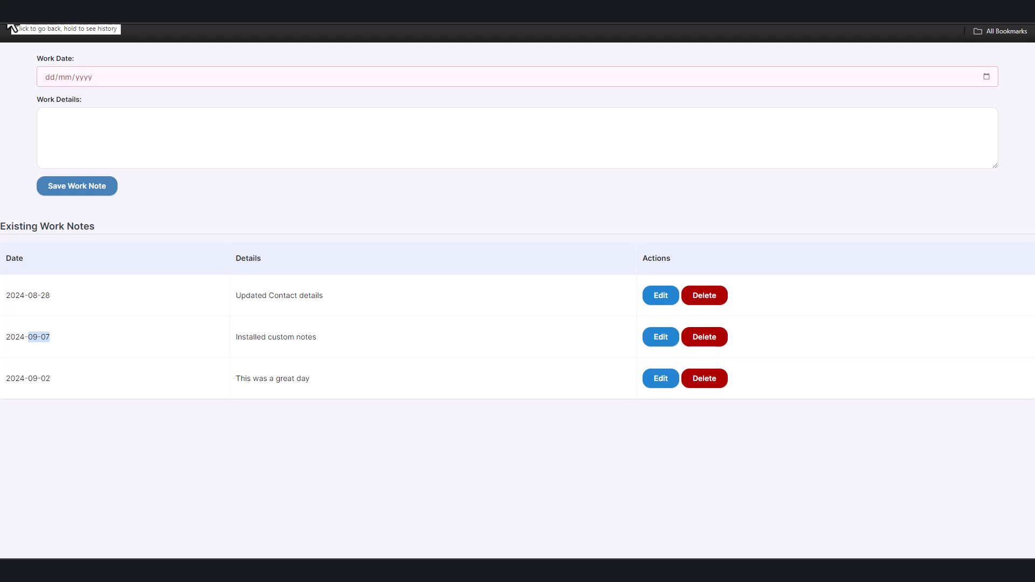
- Leave the current site's work notes and open the Work Notes page of second-mainwp-child.local
click(9, 28)
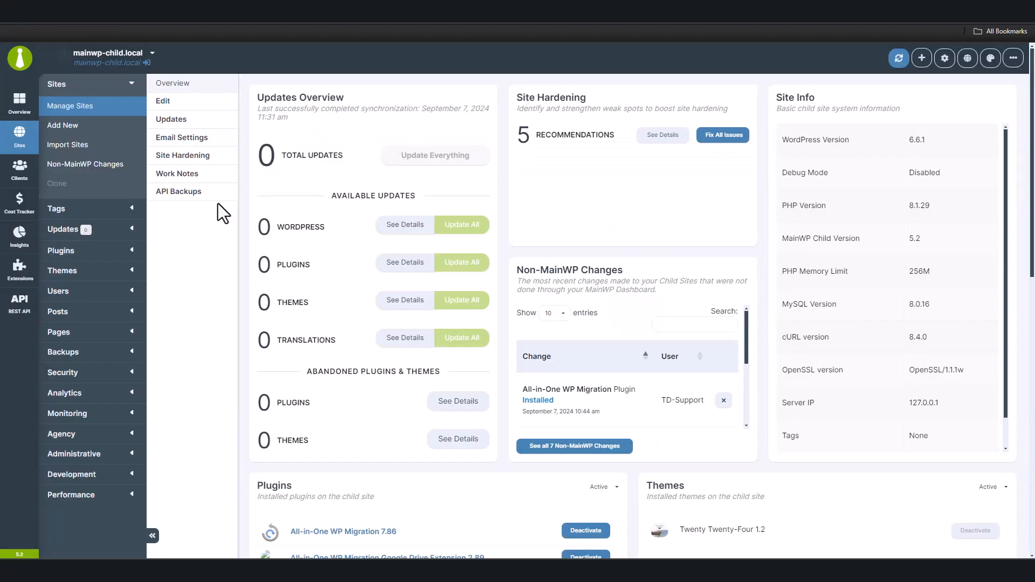
click(82, 115)
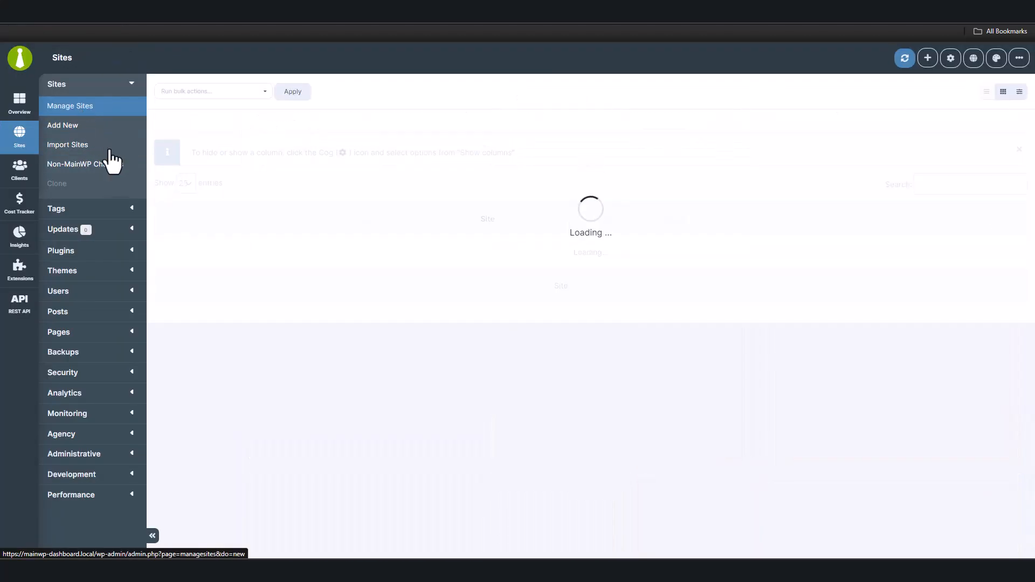
click(374, 272)
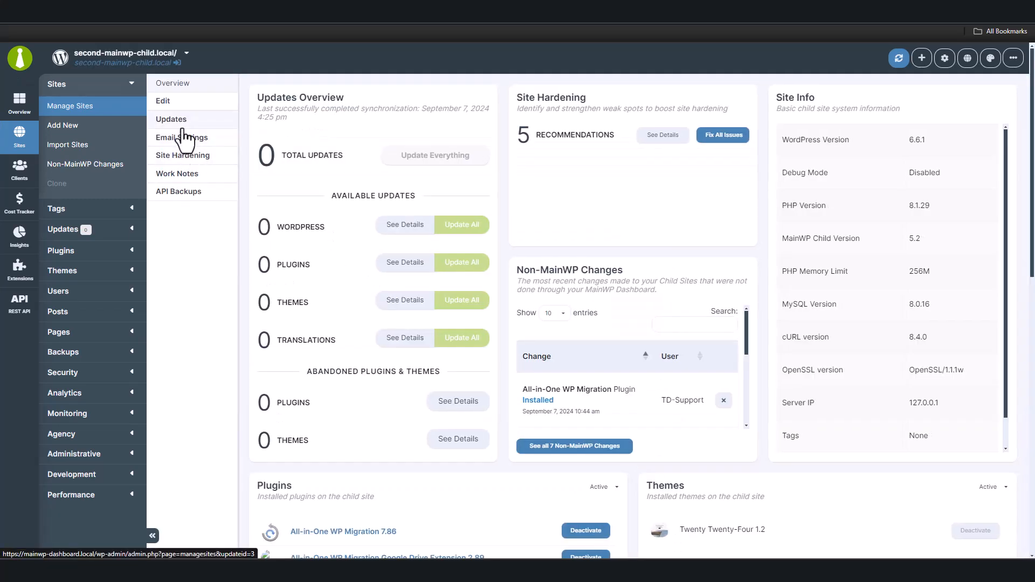
click(175, 173)
- Save a work note dated 04/09/2024 with the details "This is from the second site"
click(122, 79)
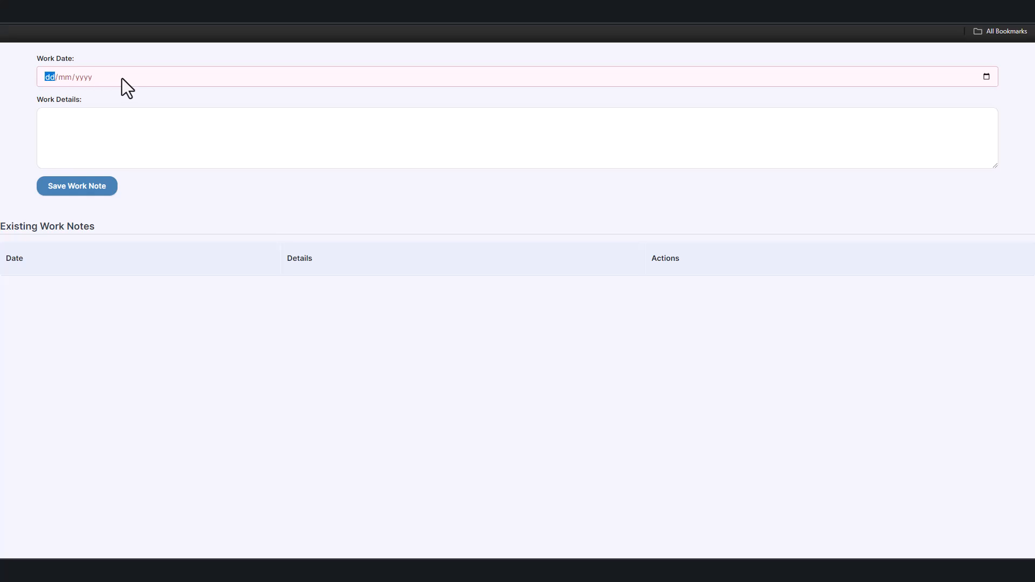
click(987, 77)
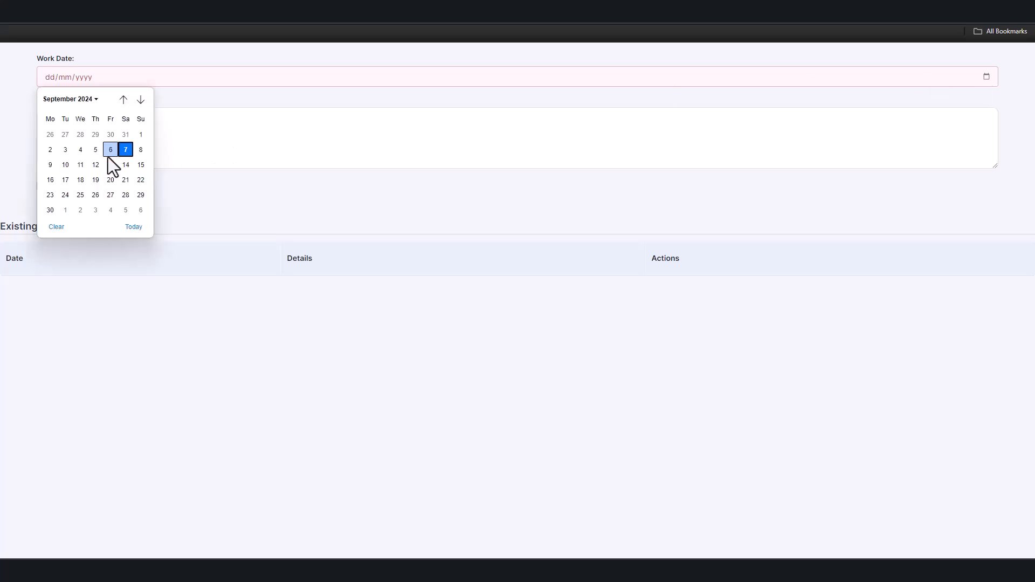
click(81, 150)
click(97, 144)
text(This is f)
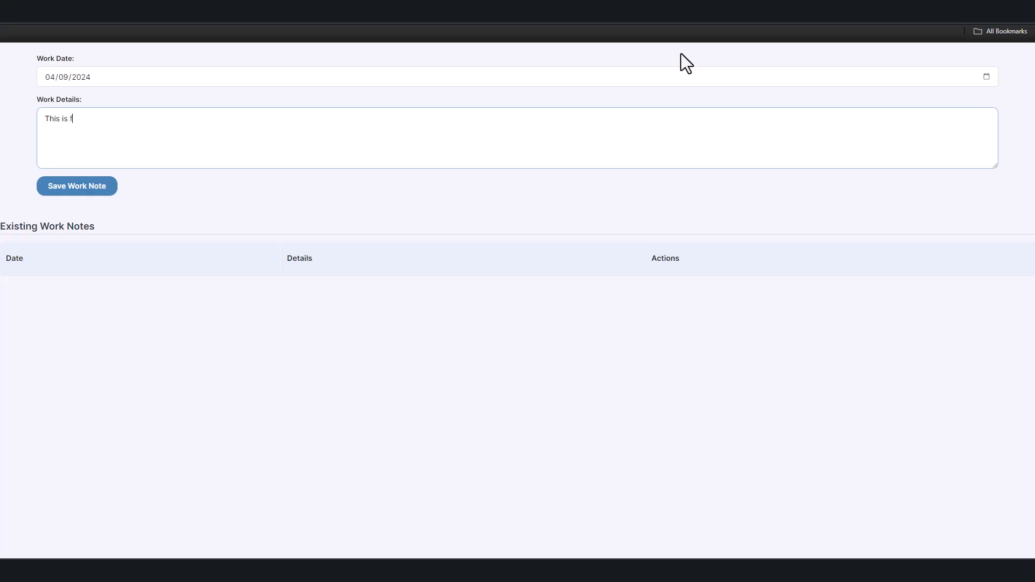
text(rom the second site)
click(83, 200)
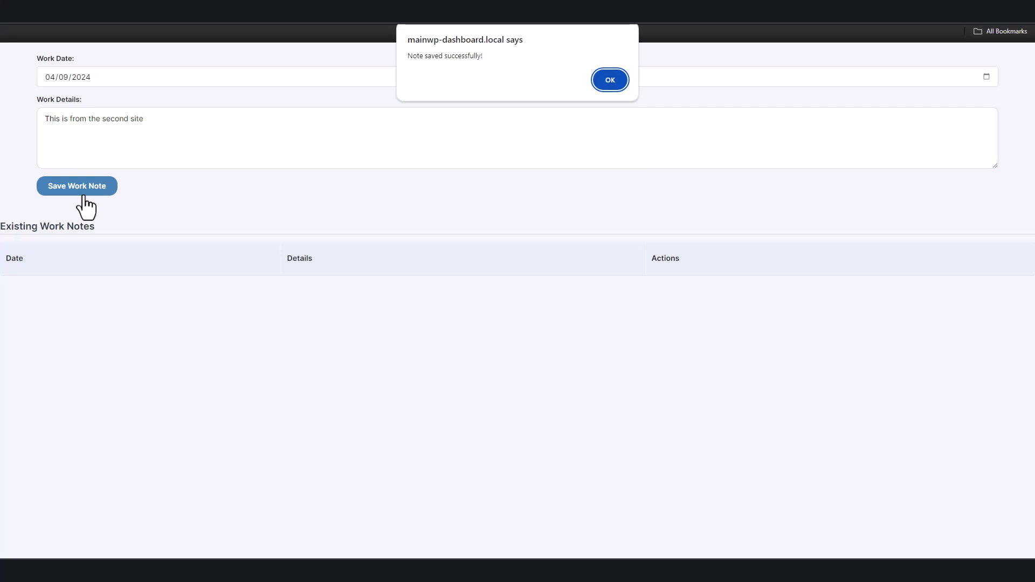
key(Return)
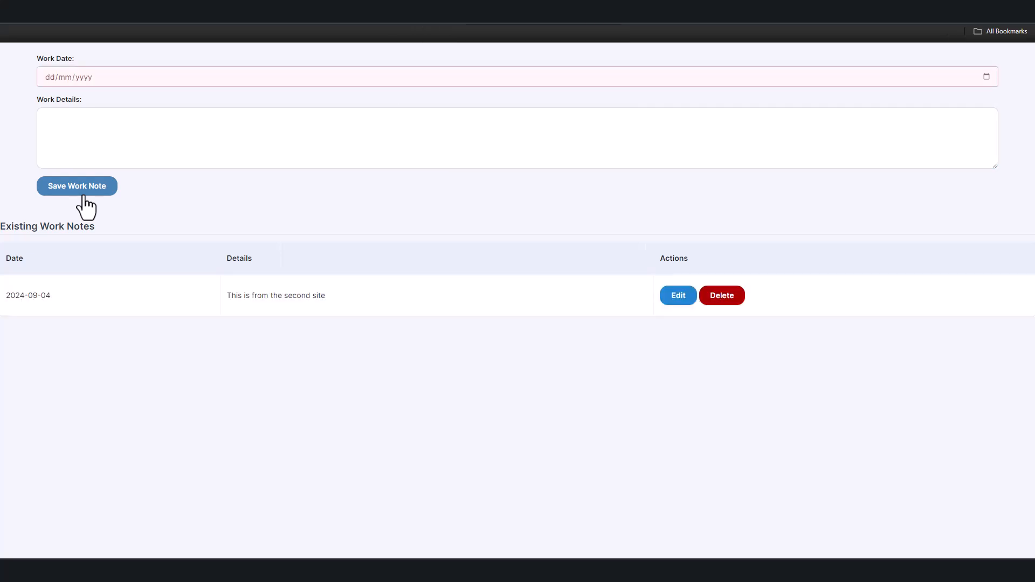
- Open the "test" report of the Pro Reports extension for editing
click(19, 29)
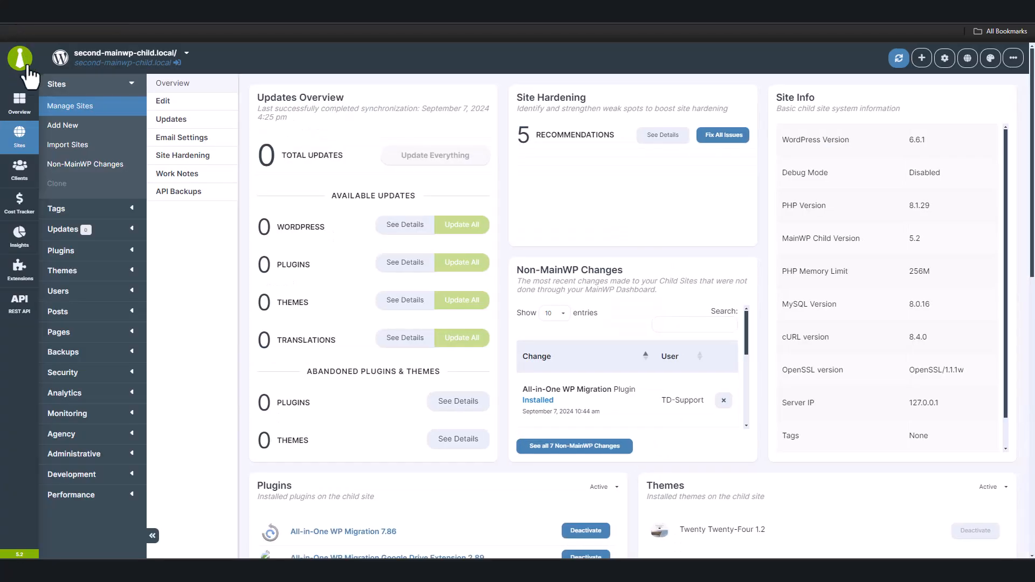
click(20, 268)
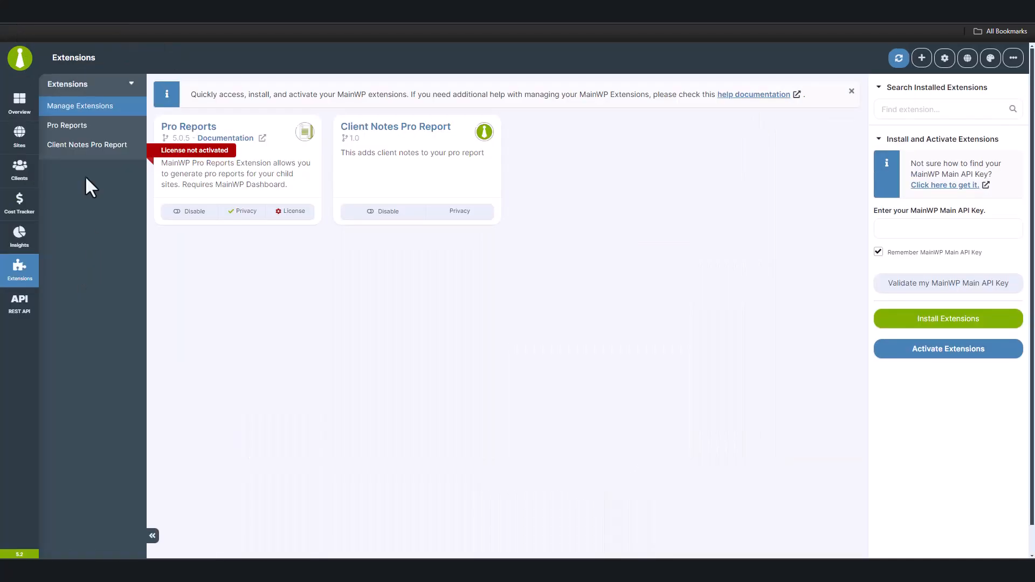
click(78, 129)
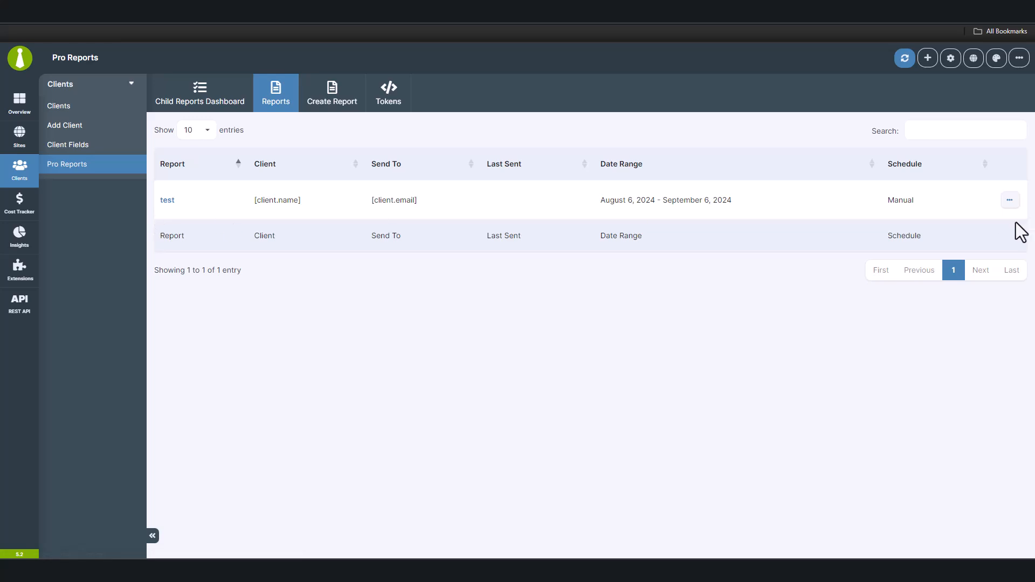
click(1009, 200)
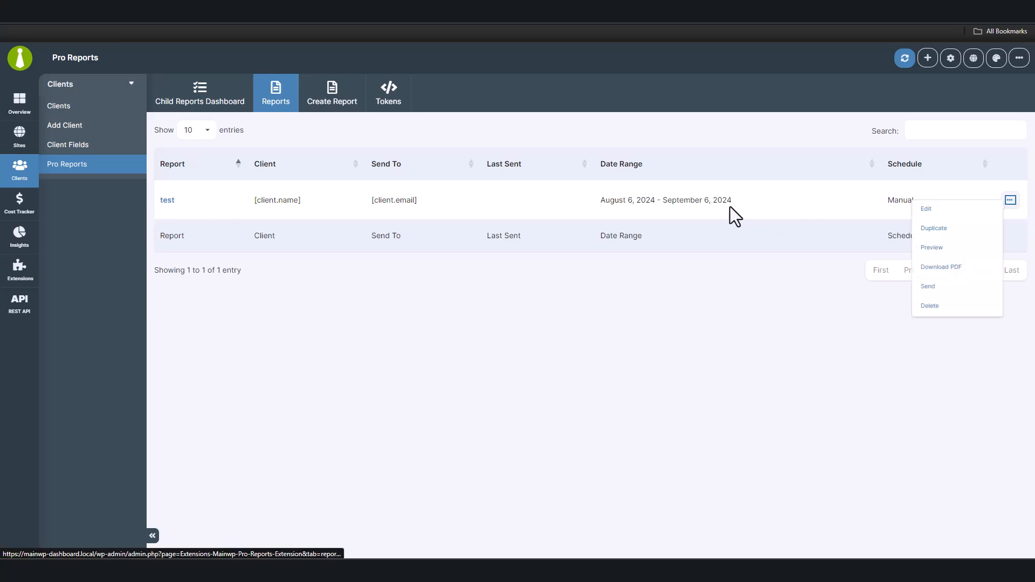
click(969, 213)
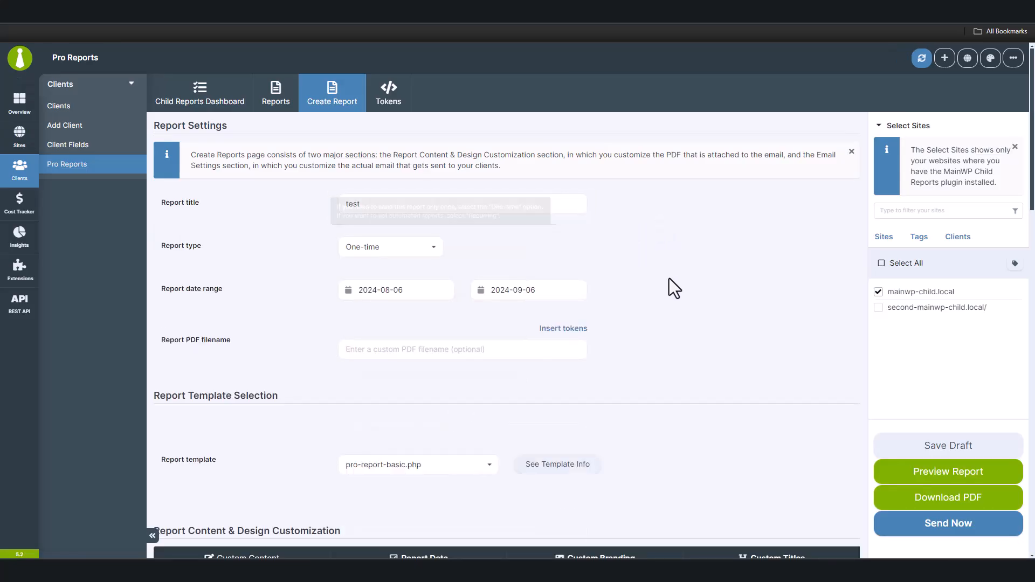
- Preview the report for mainwp-child.local, examine the work notes listed for the reporting period, and close the preview
scroll(916, 253, down, 1)
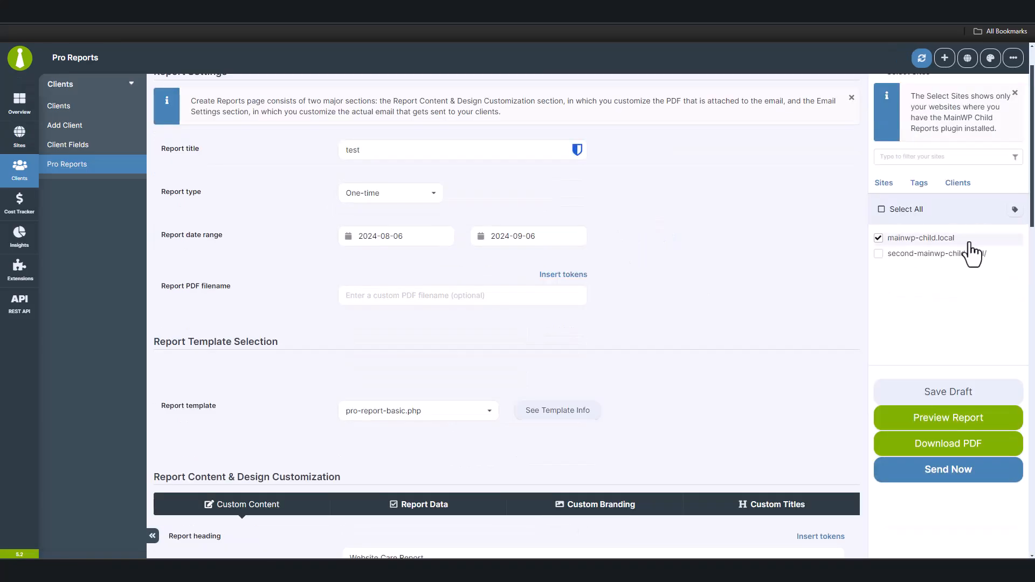
scroll(828, 300, down, 2)
click(989, 318)
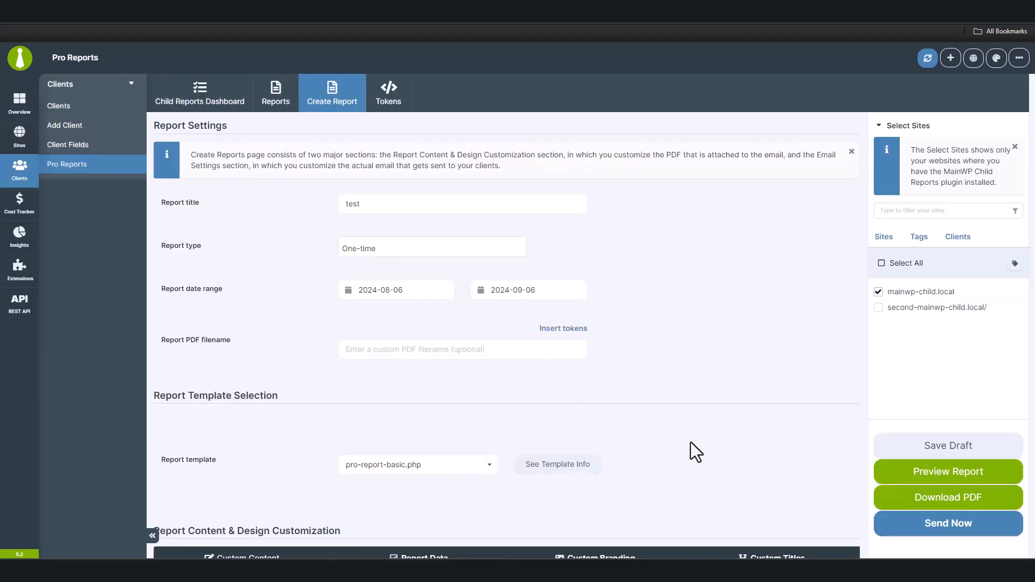
scroll(690, 440, down, 4)
scroll(641, 391, down, 5)
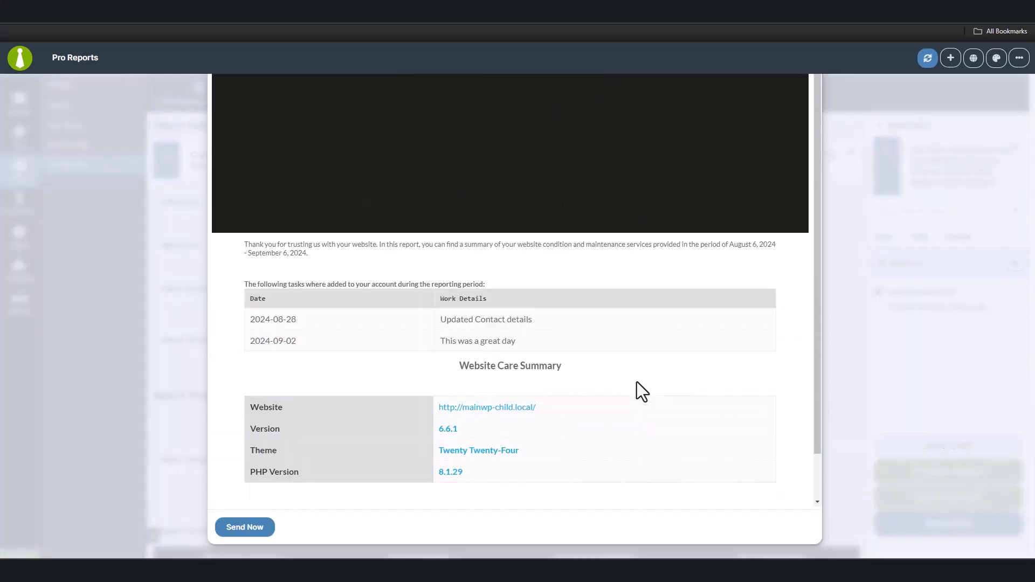
drag(256, 320, 515, 338)
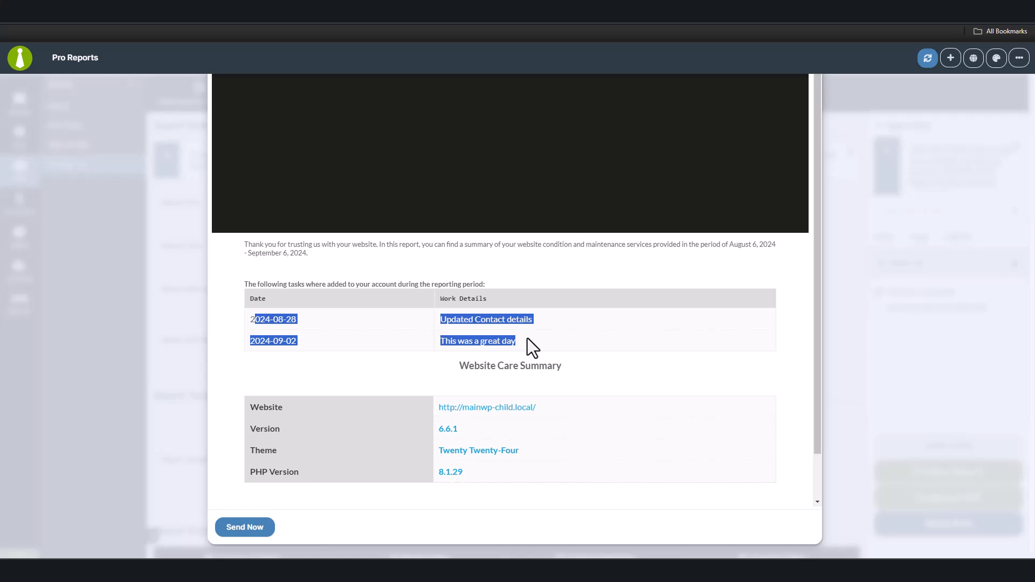
scroll(572, 293, up, 10)
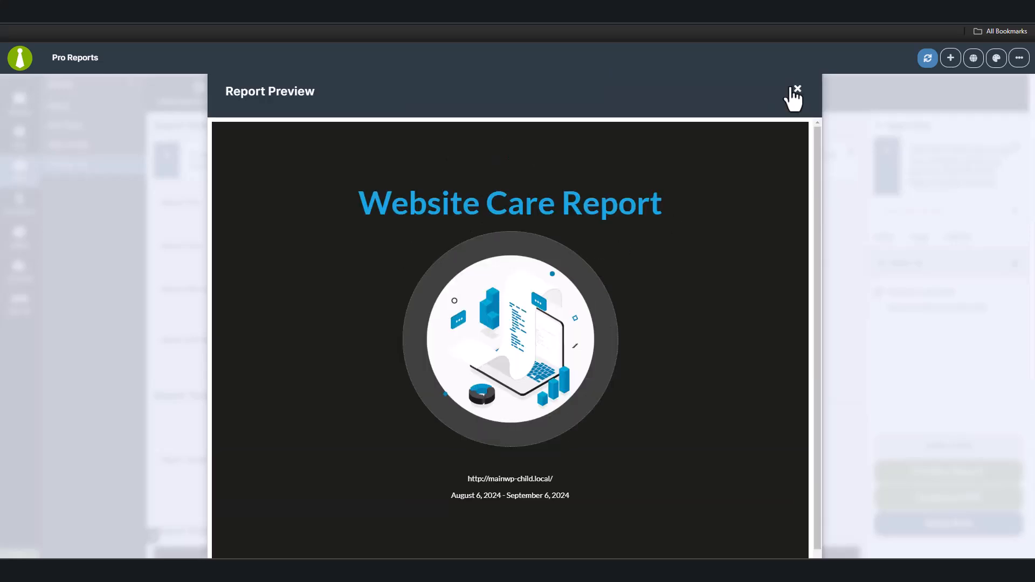
click(795, 89)
- Switch the report's selected site to second-mainwp-child.local, preview the report, and close the preview
click(878, 307)
click(898, 477)
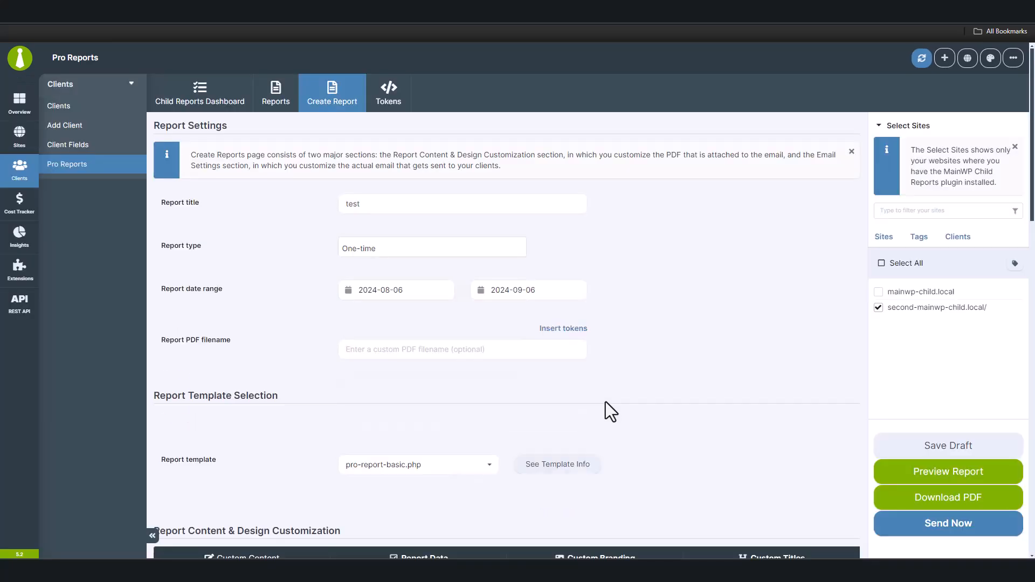
scroll(606, 402, down, 10)
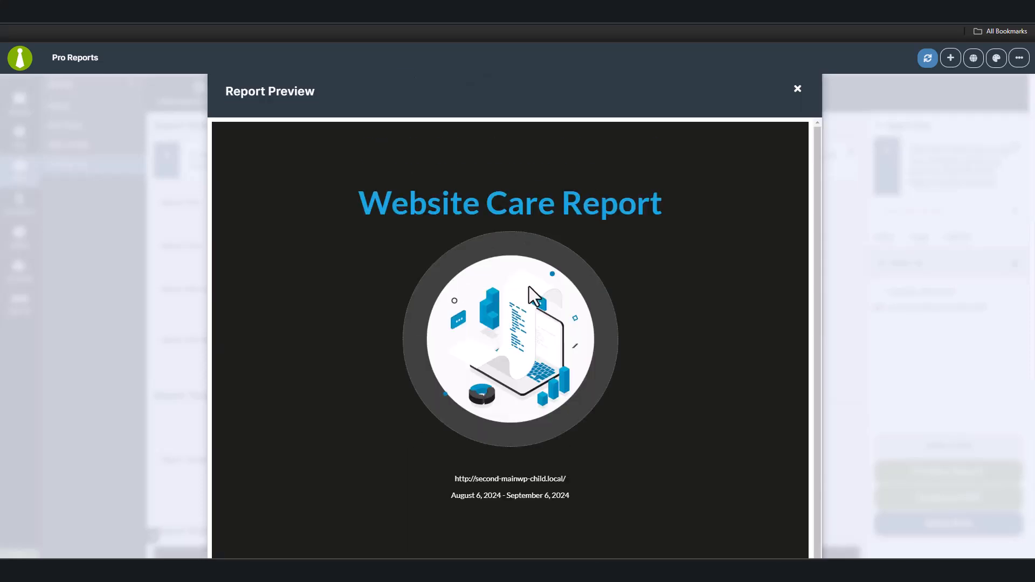
click(798, 89)
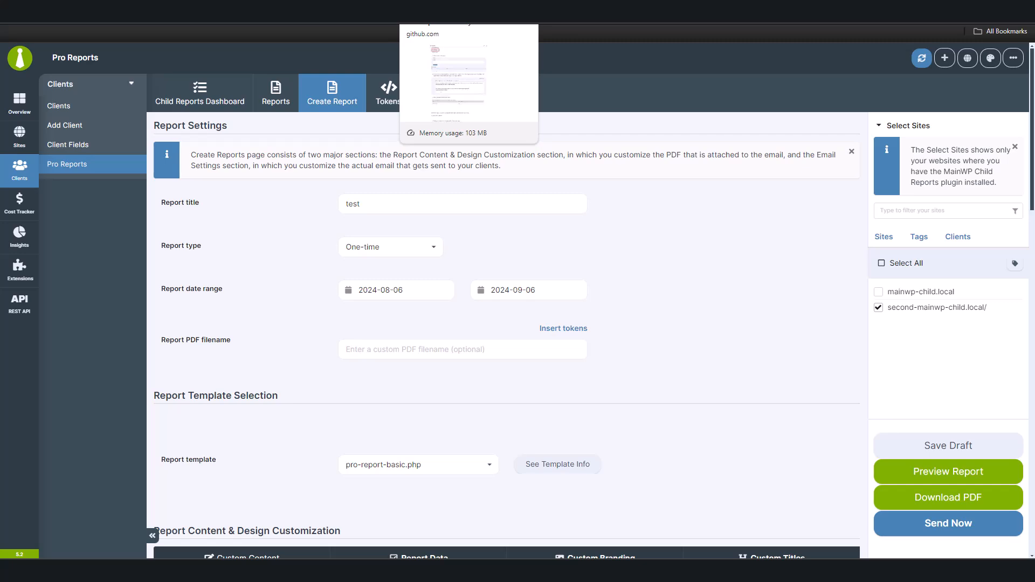
- View the MainWP-Client-Notes-For-Pro-Report repository on GitHub and the custom notes suggestion post in the MainWP users Facebook group
click(431, 12)
scroll(448, 264, up, 10)
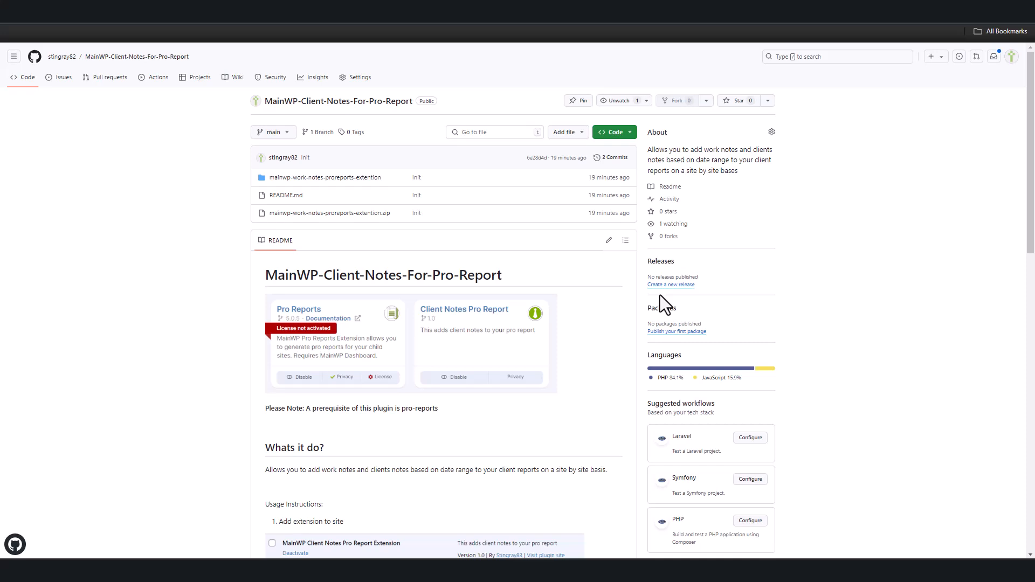
click(142, 8)
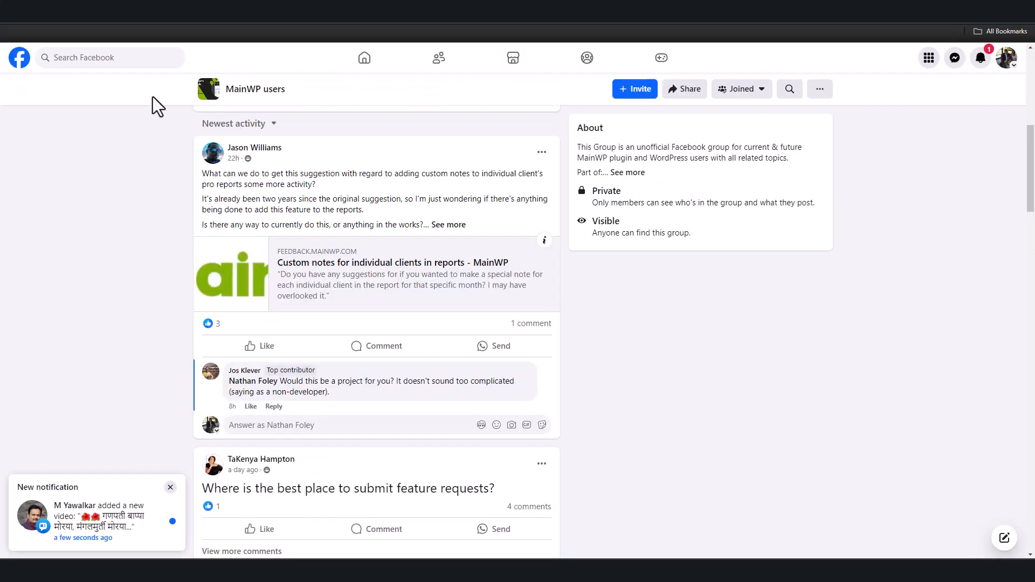
click(170, 488)
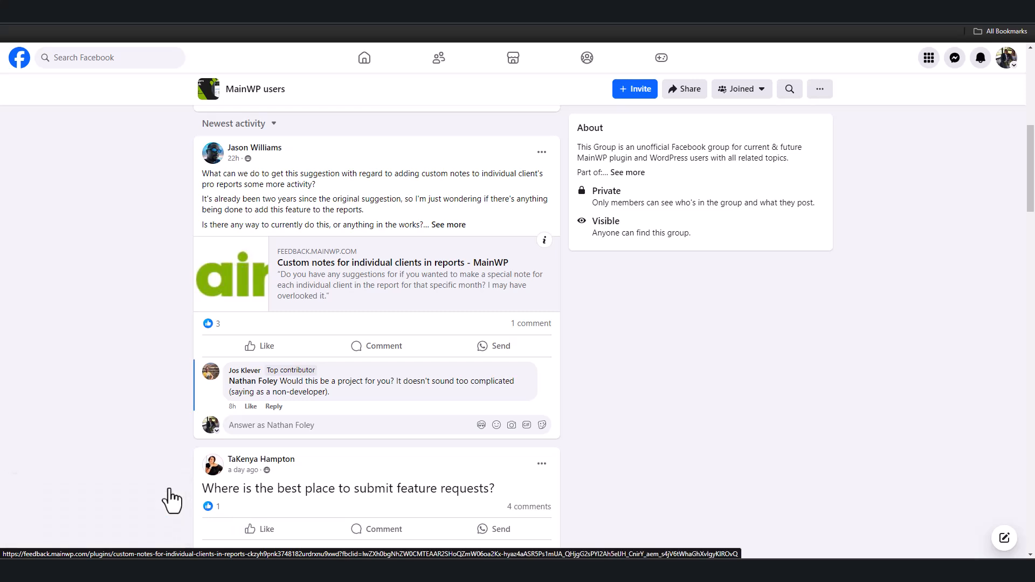